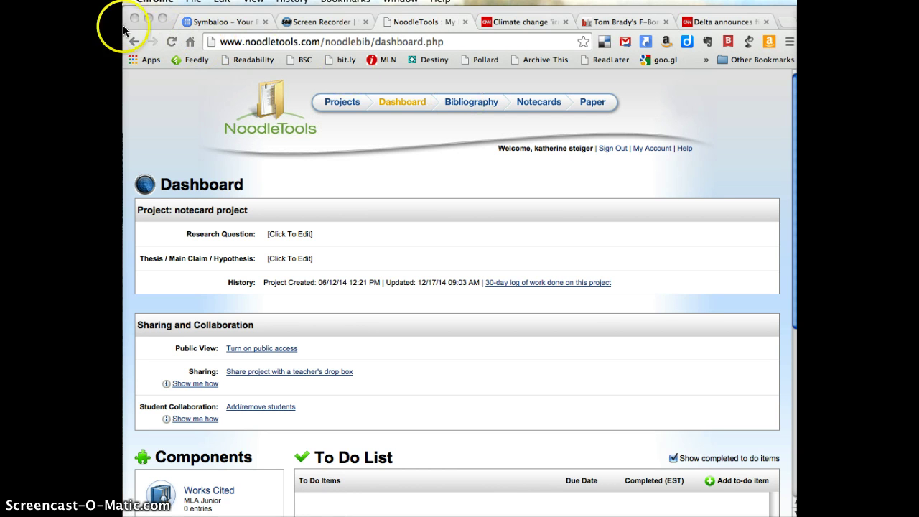
Step: Open the project's bibliography and start a new citation of type Web Site
click(460, 102)
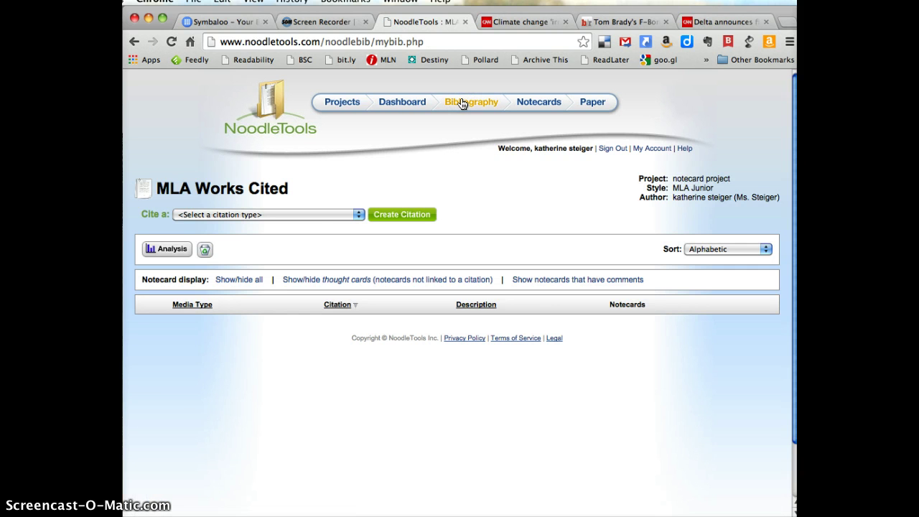
click(459, 106)
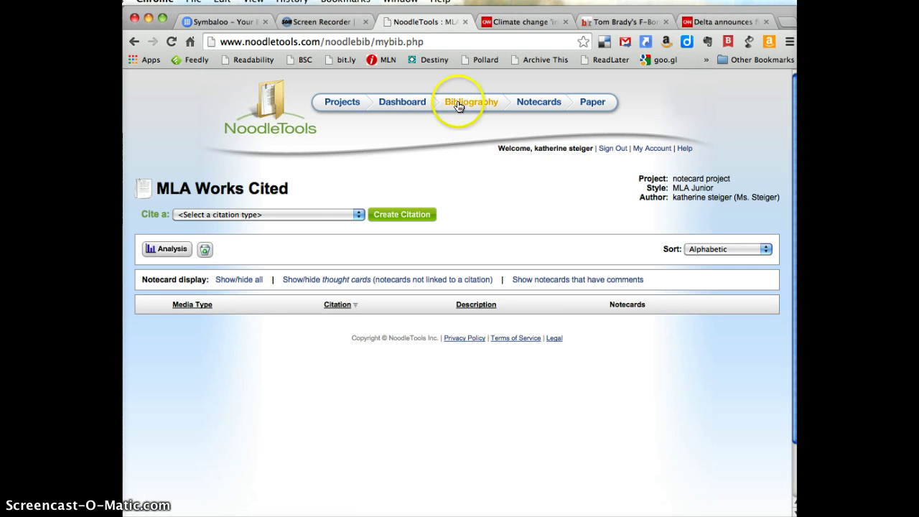
click(359, 215)
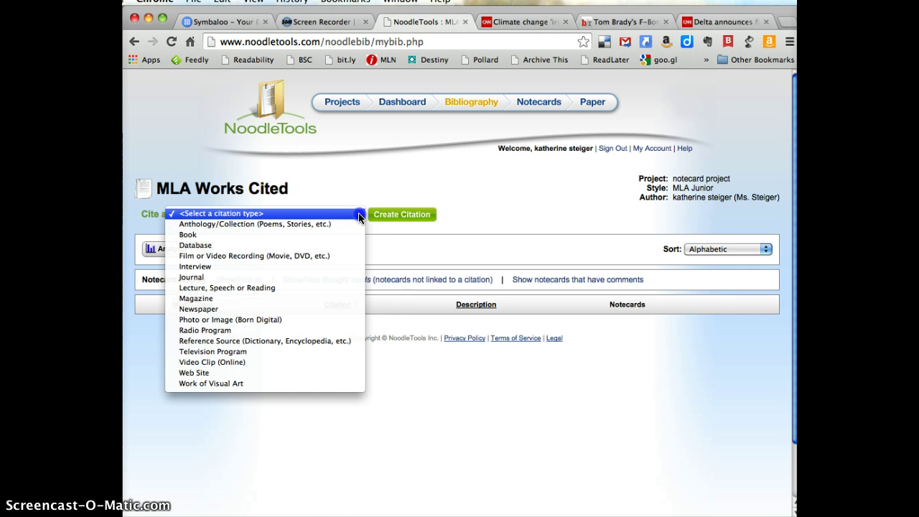
click(282, 376)
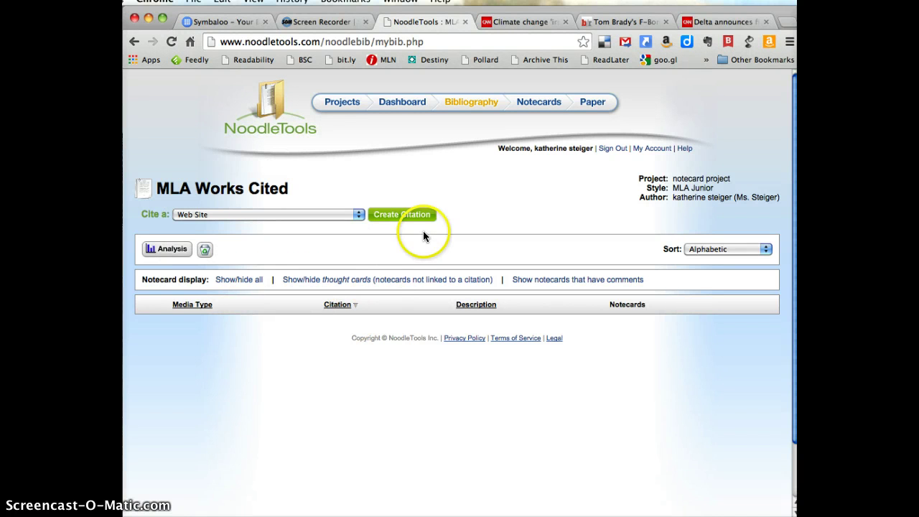
click(410, 216)
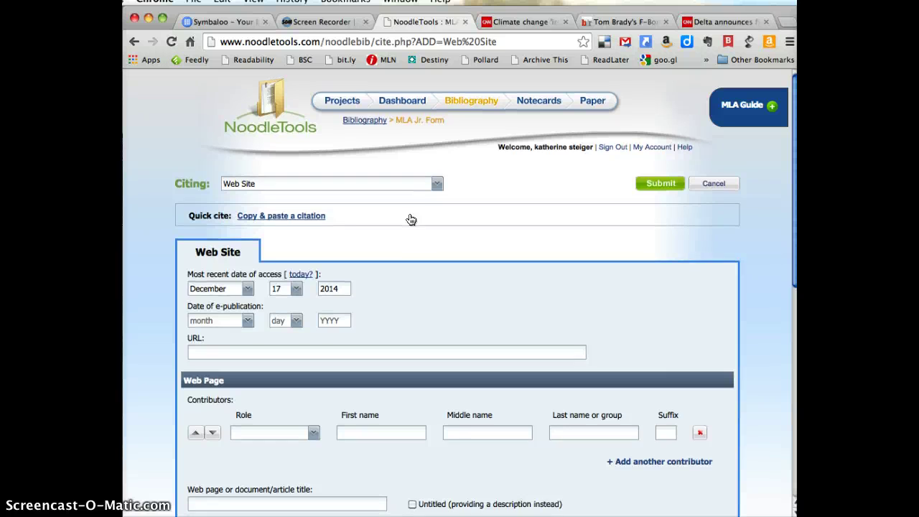
Step: Review the Web Site citation form from the access date down to the annotation section
scroll(411, 219, down, 1)
scroll(394, 272, down, 2)
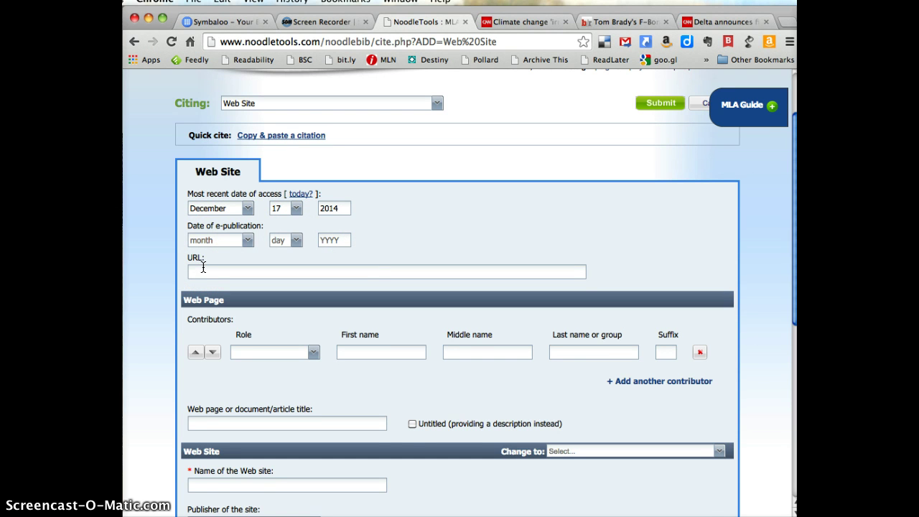
scroll(203, 267, down, 4)
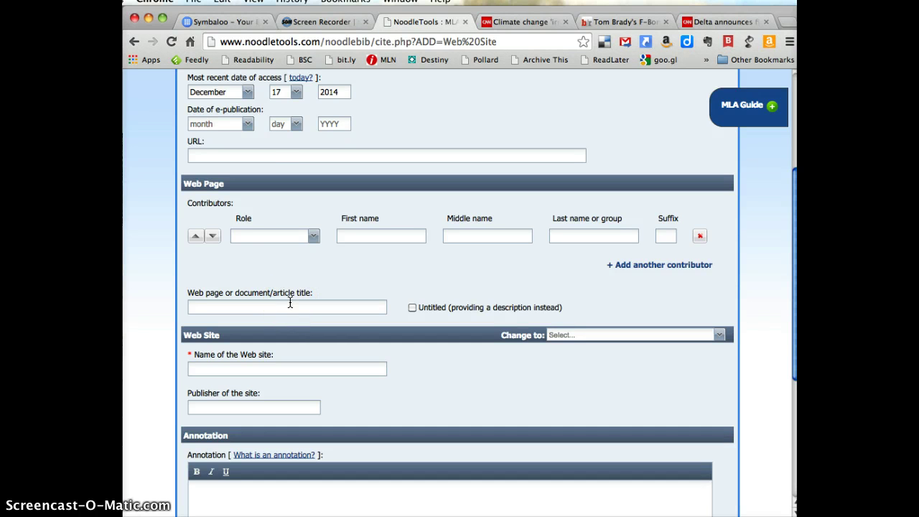
scroll(290, 303, down, 3)
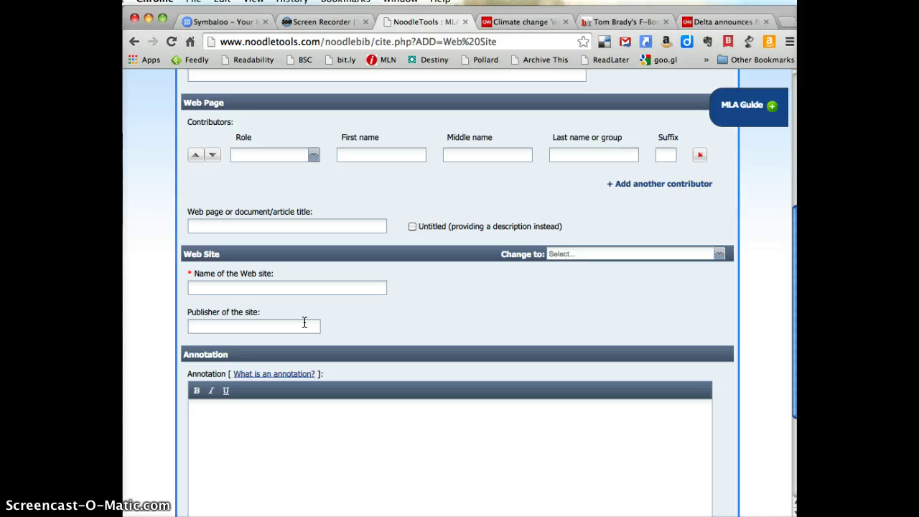
scroll(304, 322, up, 8)
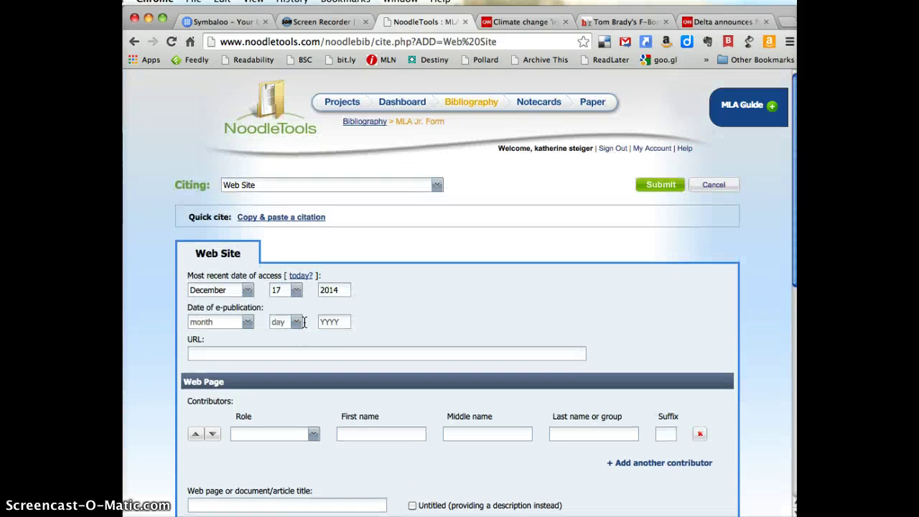
Step: Close the Tom Brady article, consult the CNN Delta article's dateline, and set the citation's date of e-publication to December 9, 2014
click(665, 22)
click(635, 22)
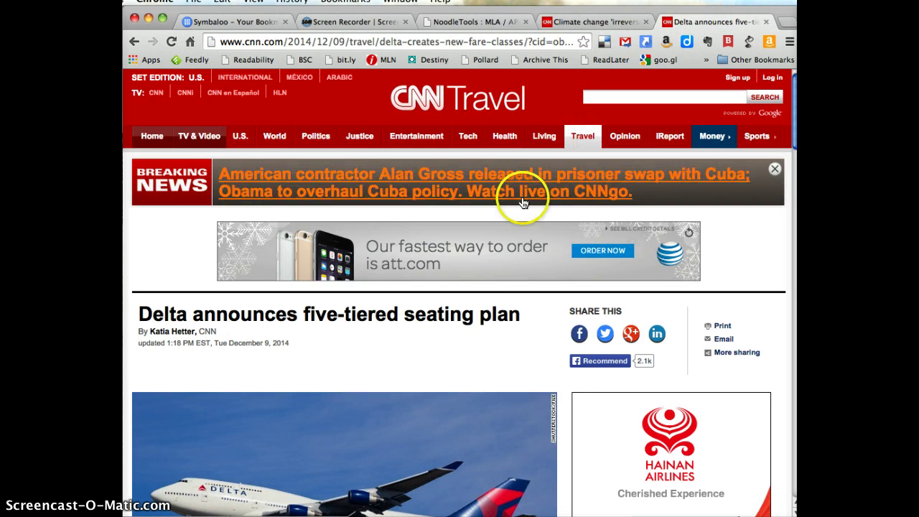
scroll(509, 266, down, 1)
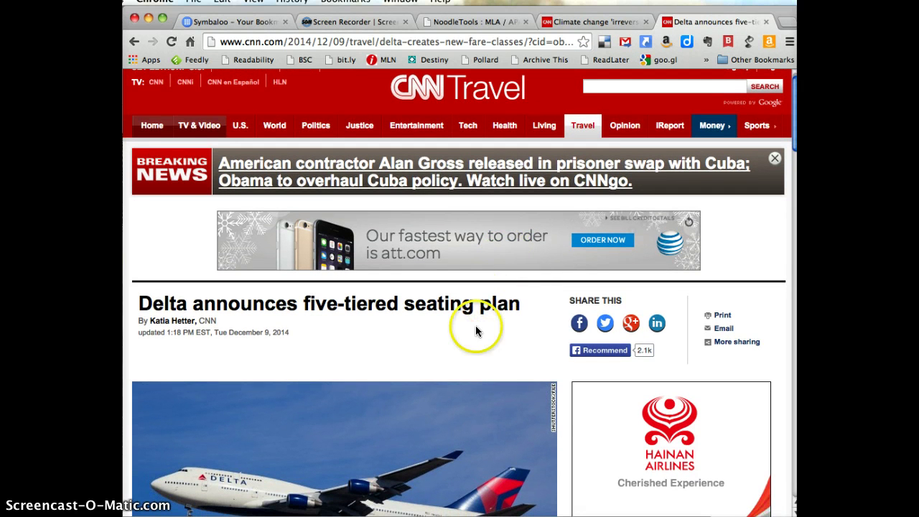
scroll(455, 334, down, 1)
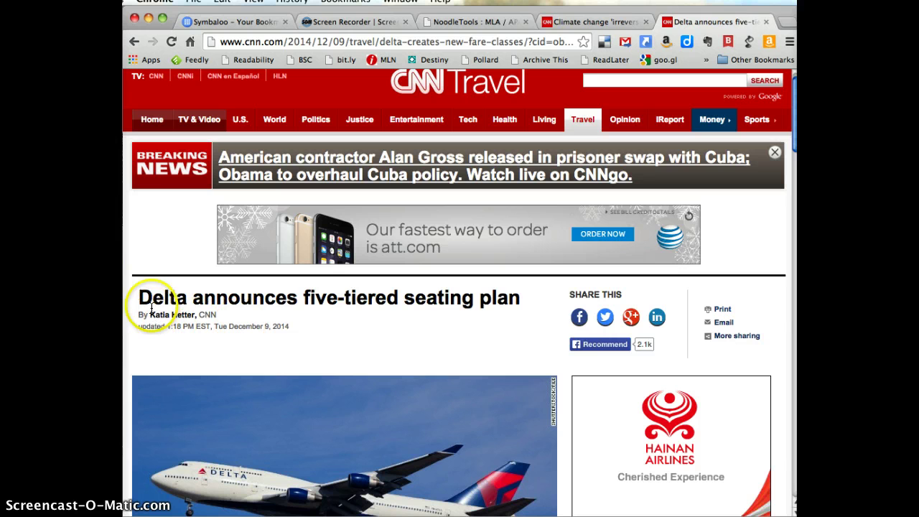
click(438, 21)
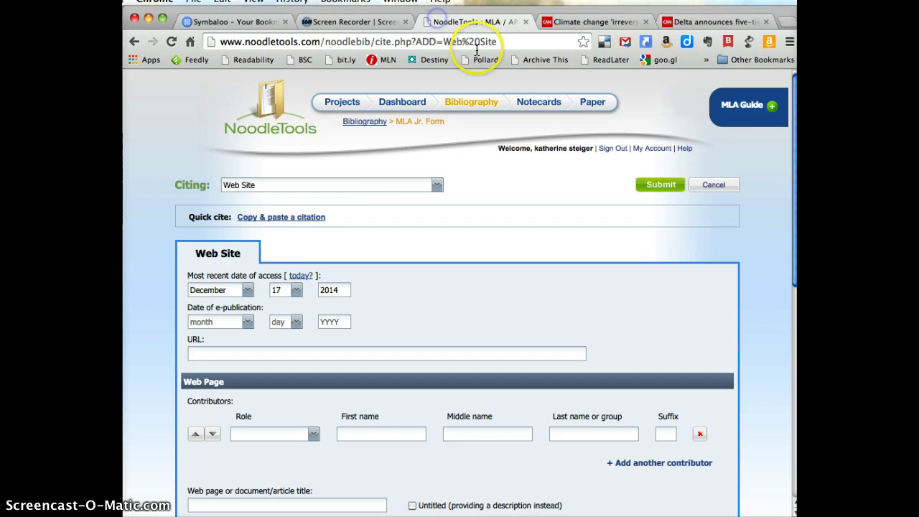
click(246, 322)
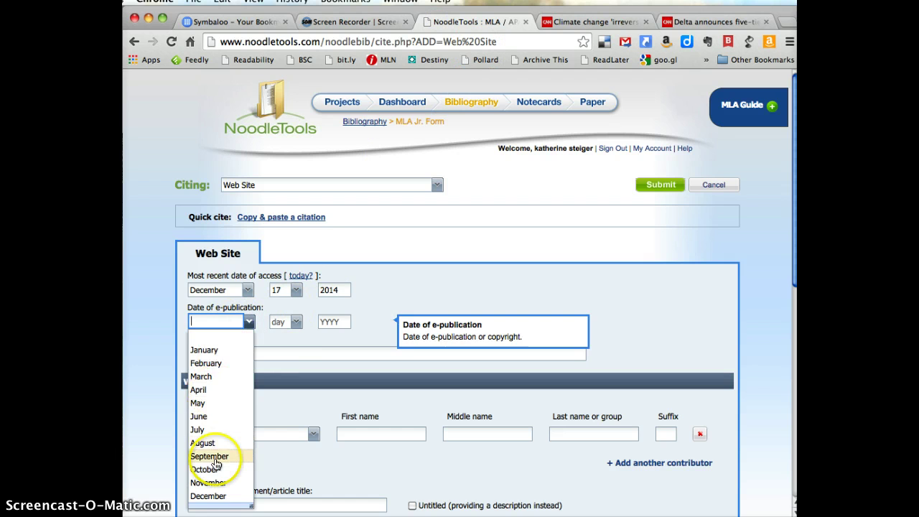
click(211, 496)
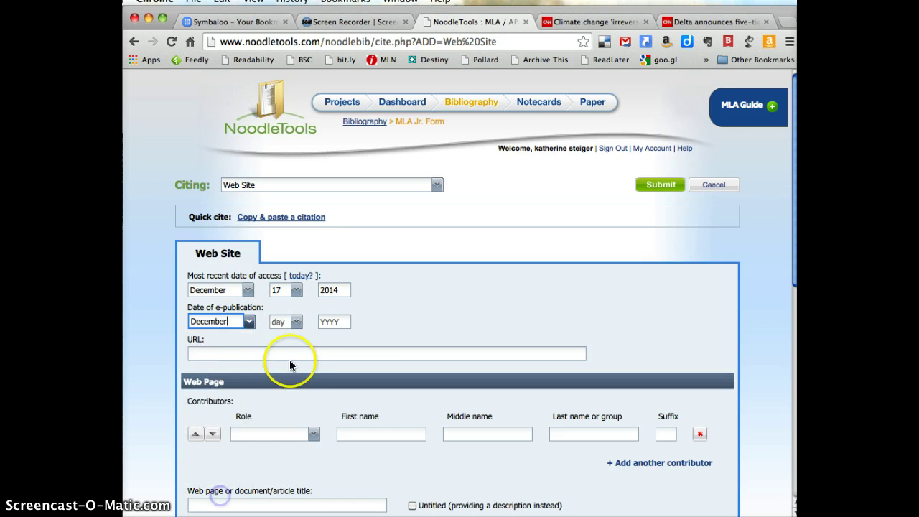
click(297, 323)
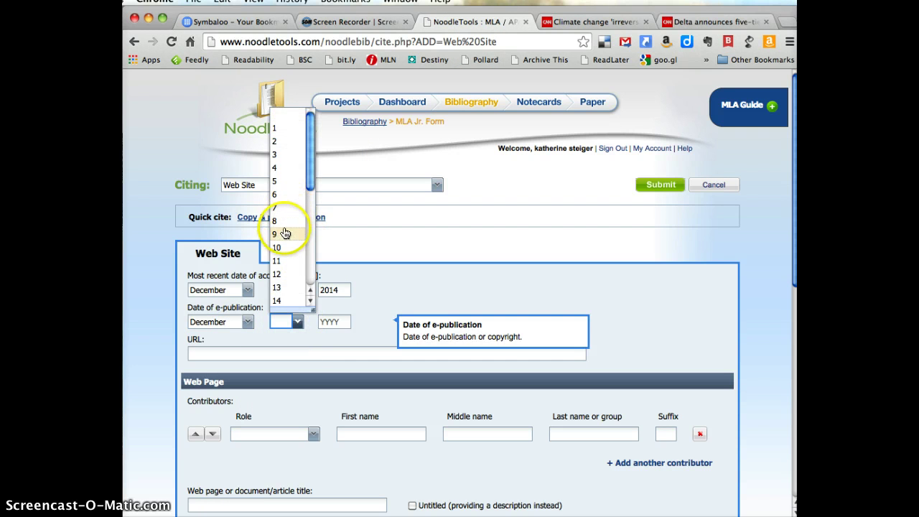
click(285, 234)
click(327, 322)
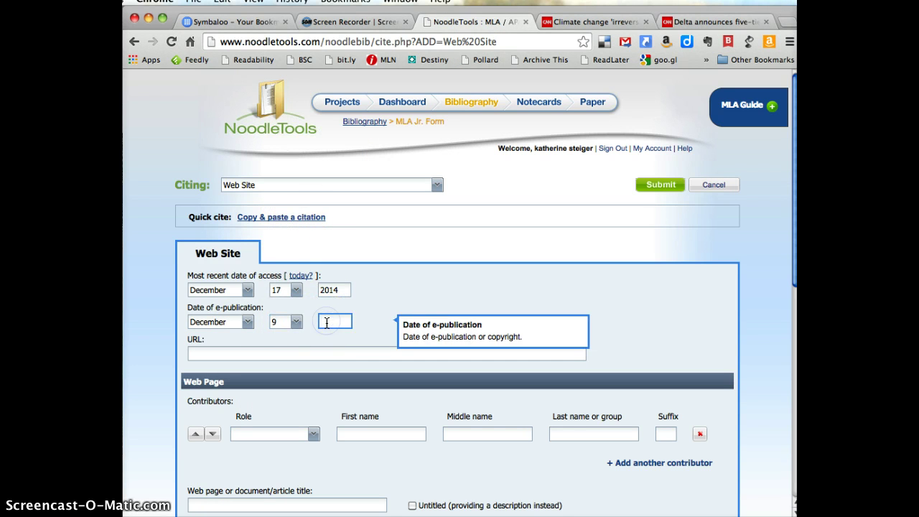
text(2014)
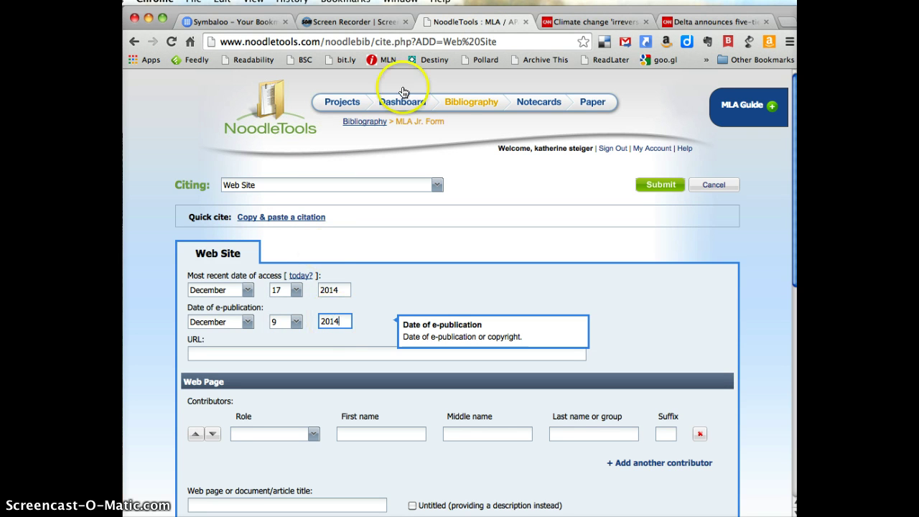
Step: Close the climate change article and copy the CNN Delta article's web address into the citation's URL field
click(645, 21)
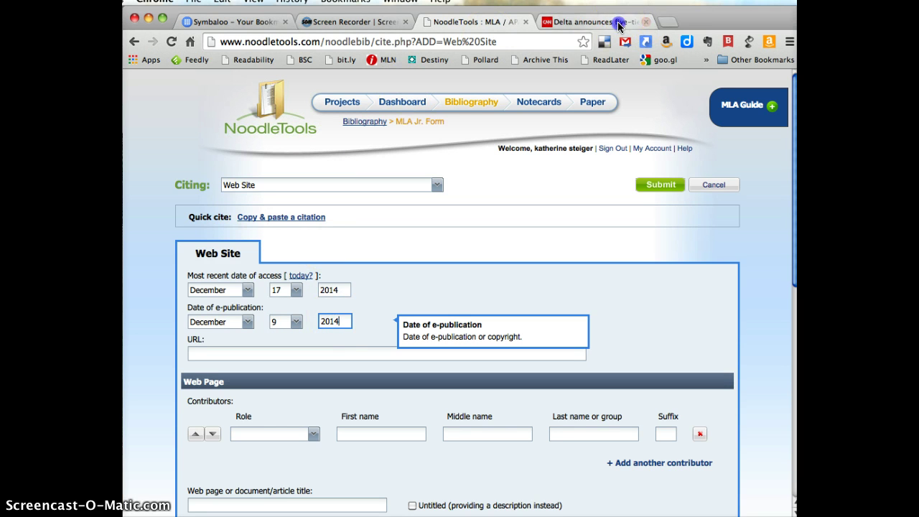
click(618, 27)
click(468, 42)
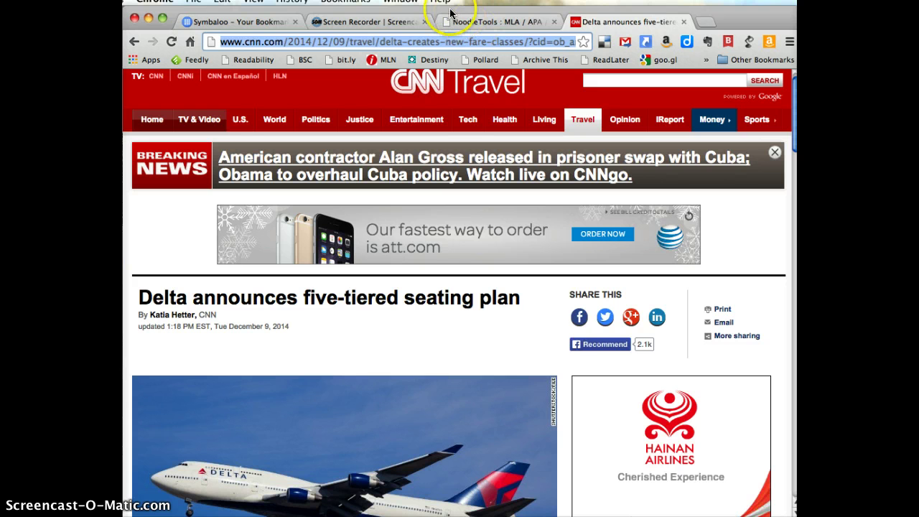
click(472, 23)
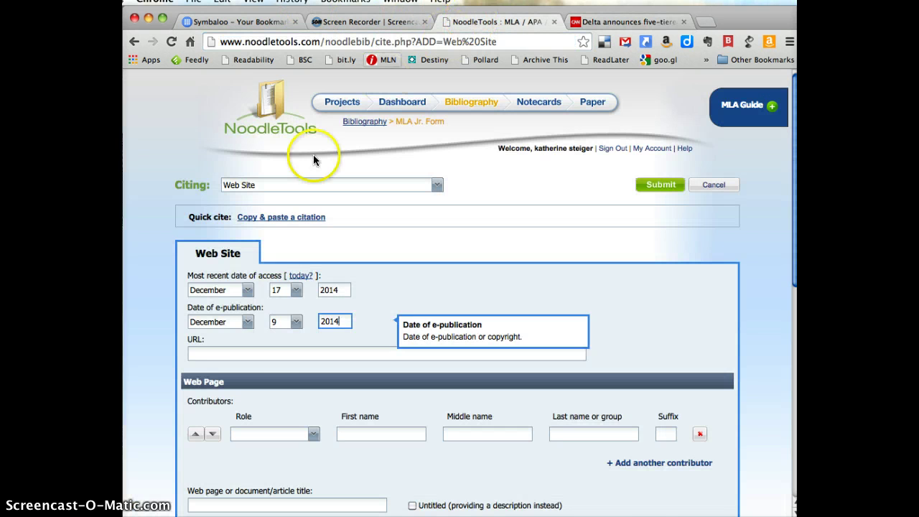
click(263, 353)
text(http://www.cnn.com/2014/12/09/travel/delta-creates-new-fare-classes/?cid=ob_articlesidebarall&iref=obnetwork)
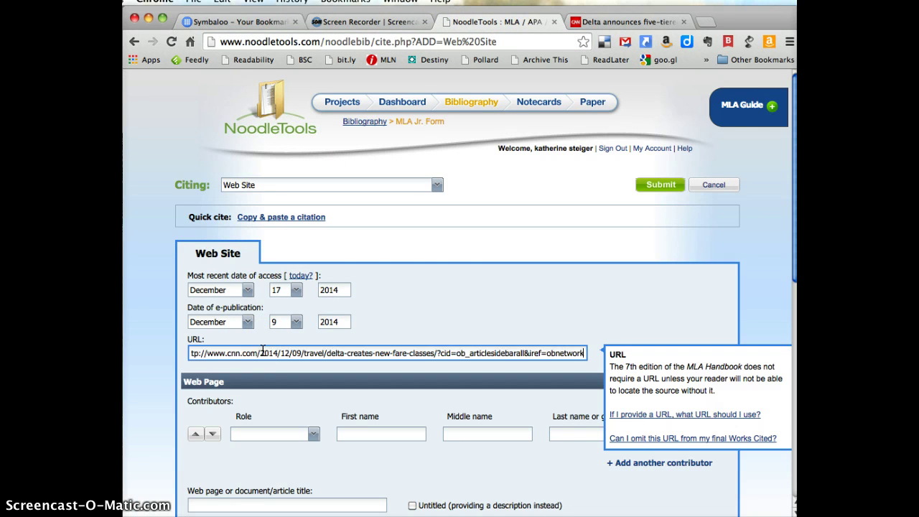
Step: Copy the author's full name from the Delta article's byline into the contributor's first name field
scroll(470, 284, down, 2)
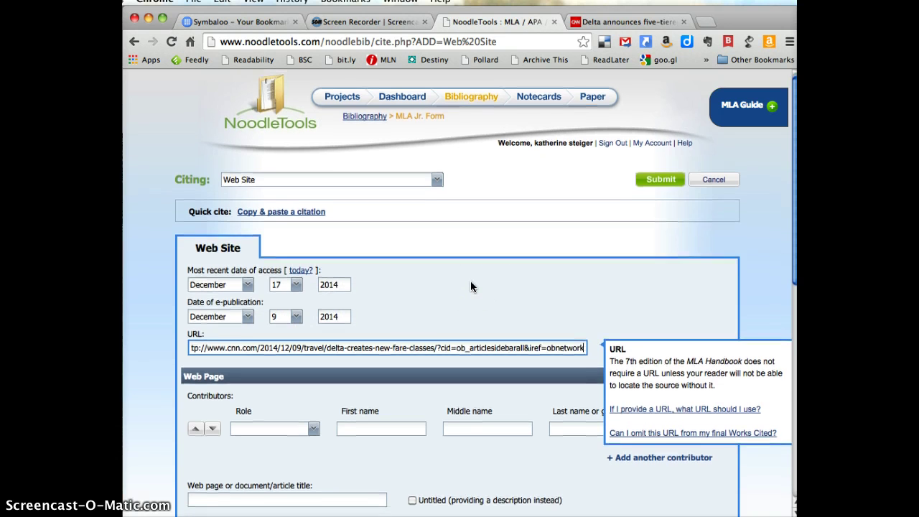
scroll(470, 285, down, 3)
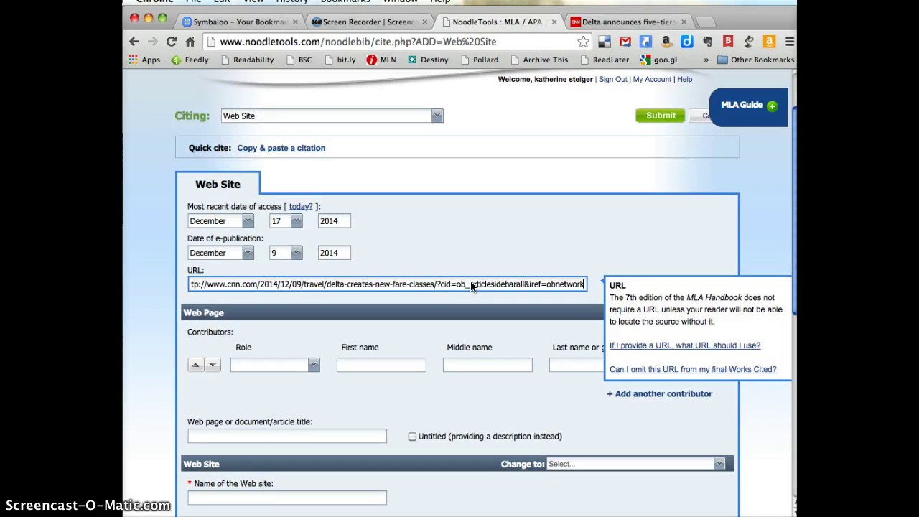
scroll(470, 285, down, 3)
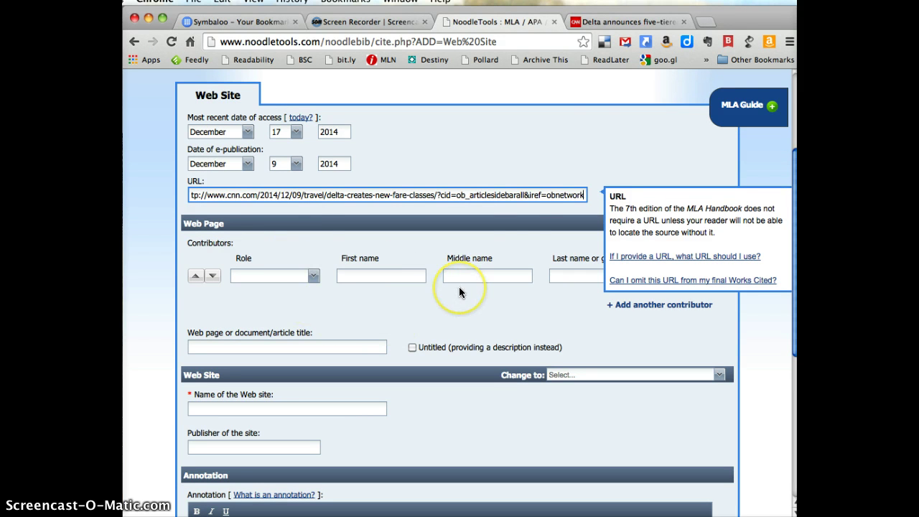
click(592, 29)
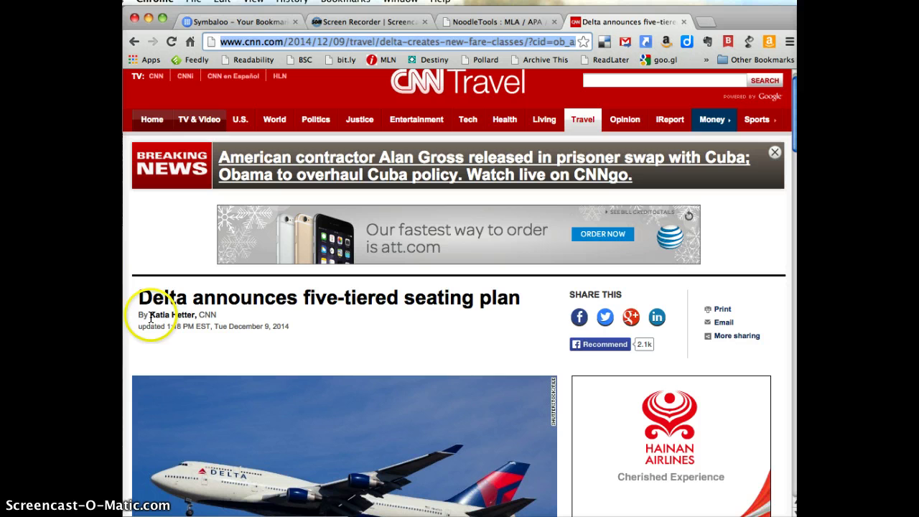
drag(150, 315, 196, 314)
key(super+c)
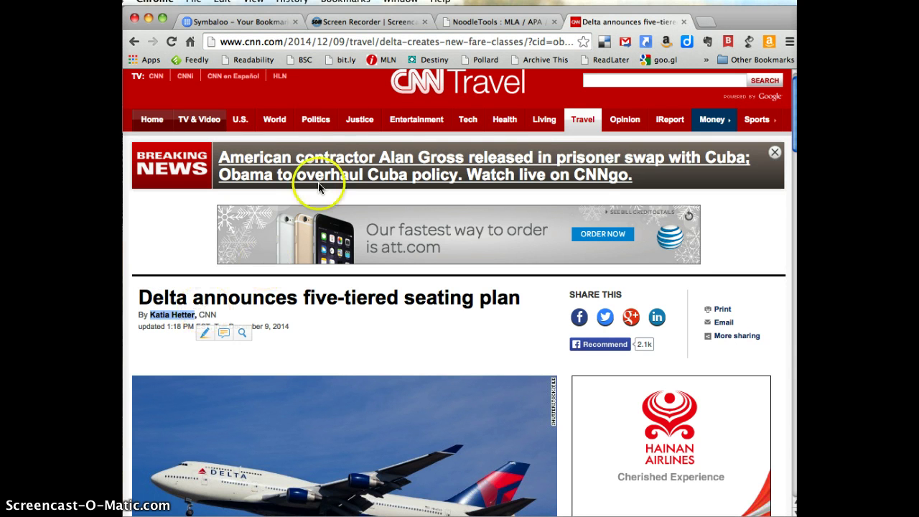
click(453, 20)
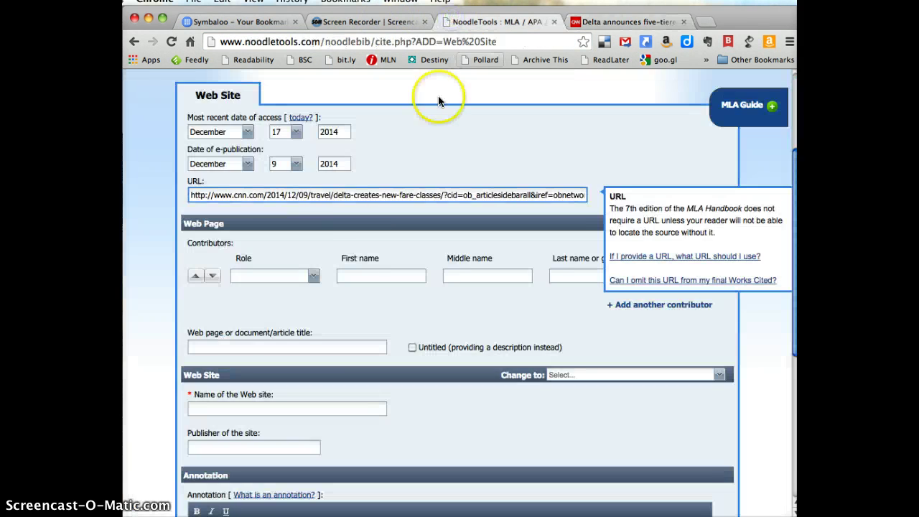
click(380, 278)
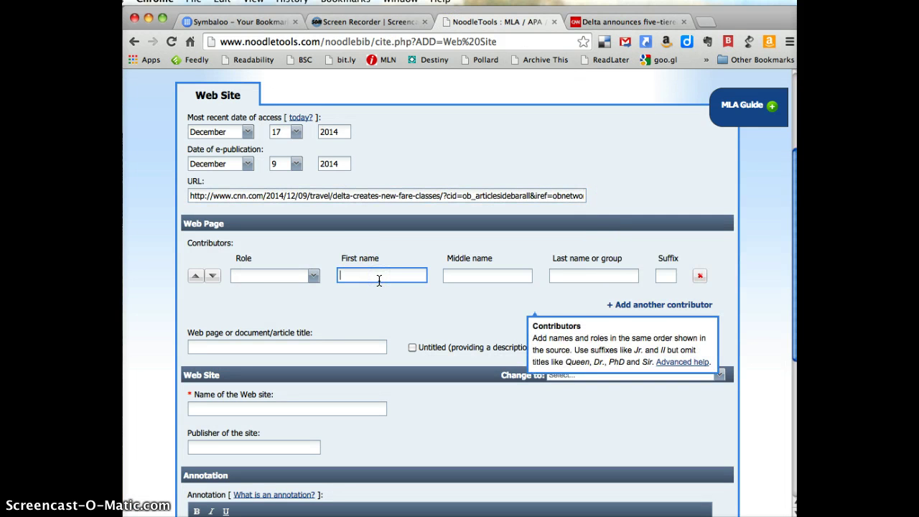
key(super+v)
Step: Move the contributor's surname from the first name field to the last name field and set the role to Author
click(376, 274)
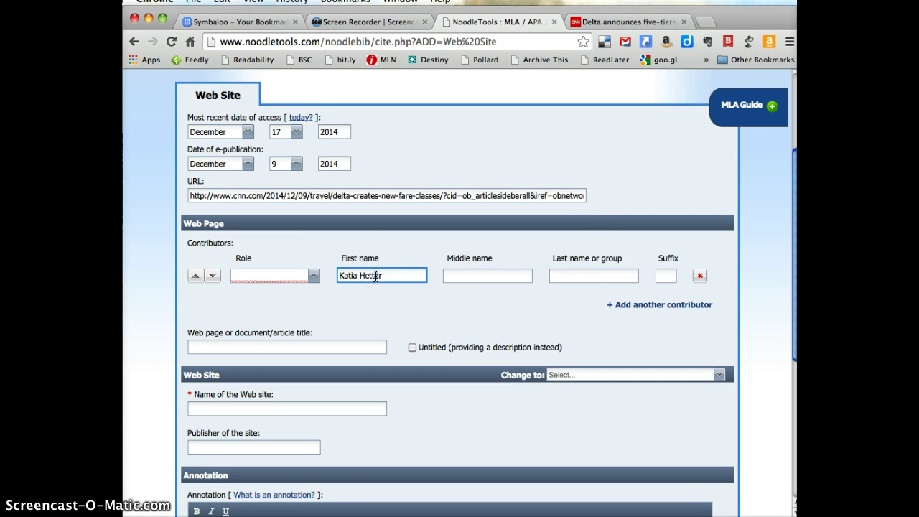
double_click(375, 276)
key(super+c)
key(BackSpace)
click(569, 276)
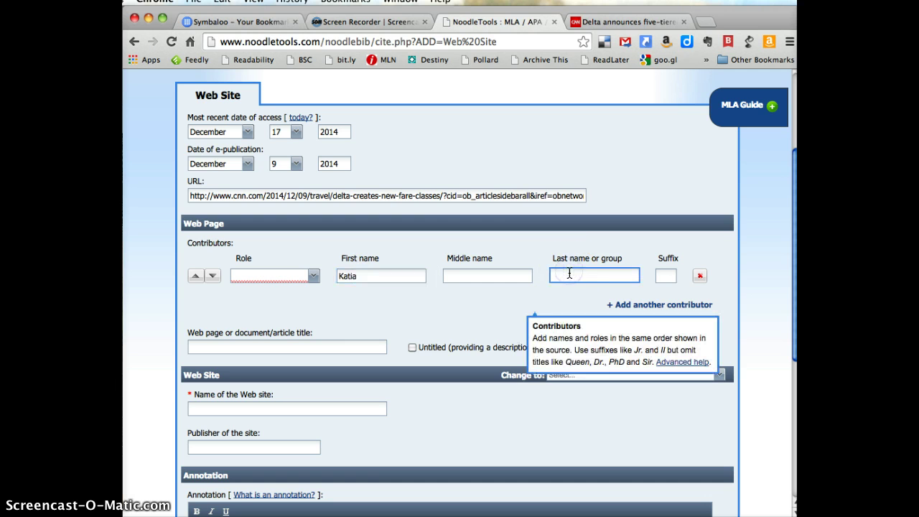
key(super+v)
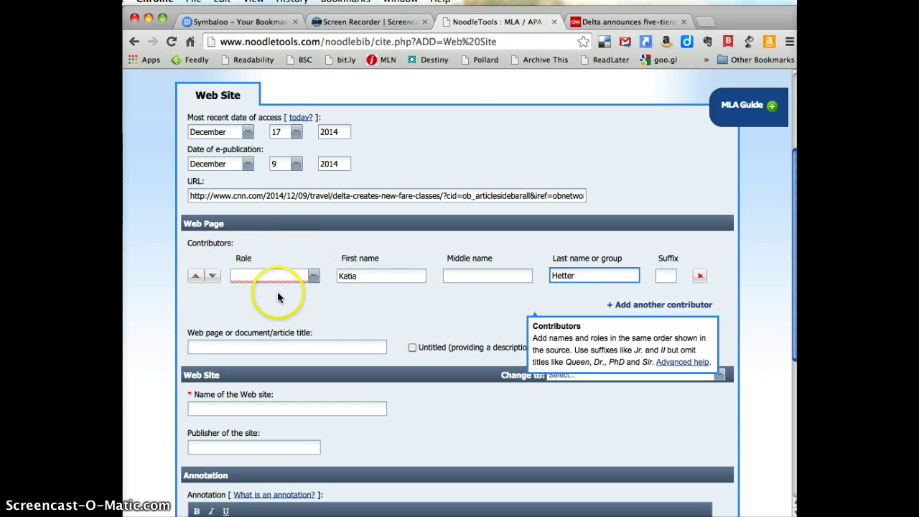
click(313, 277)
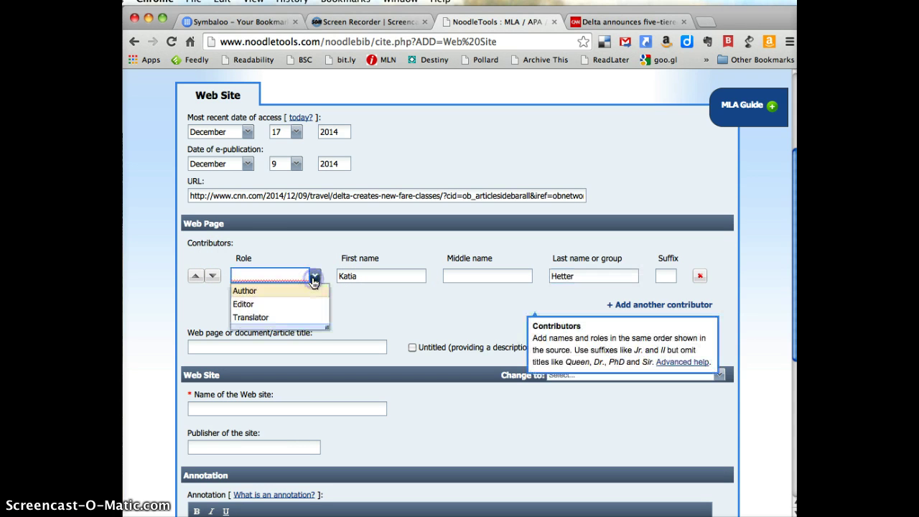
click(265, 298)
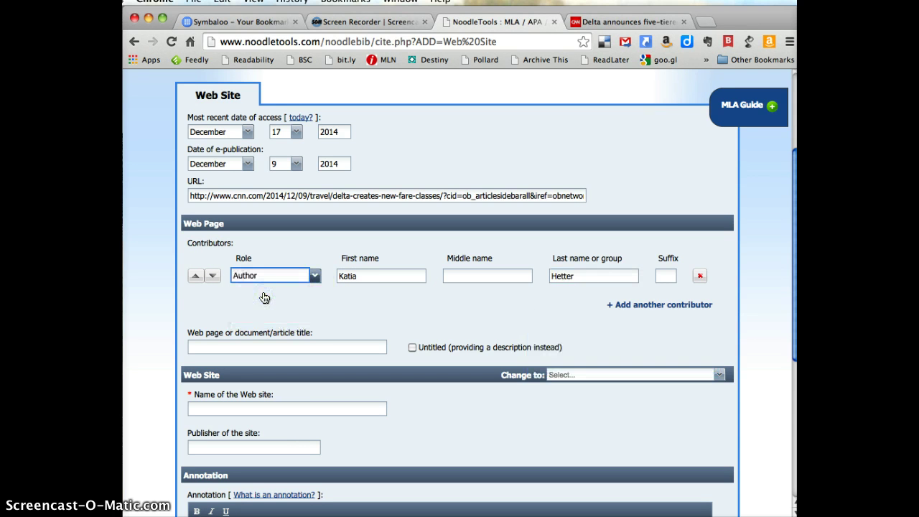
scroll(264, 296, down, 1)
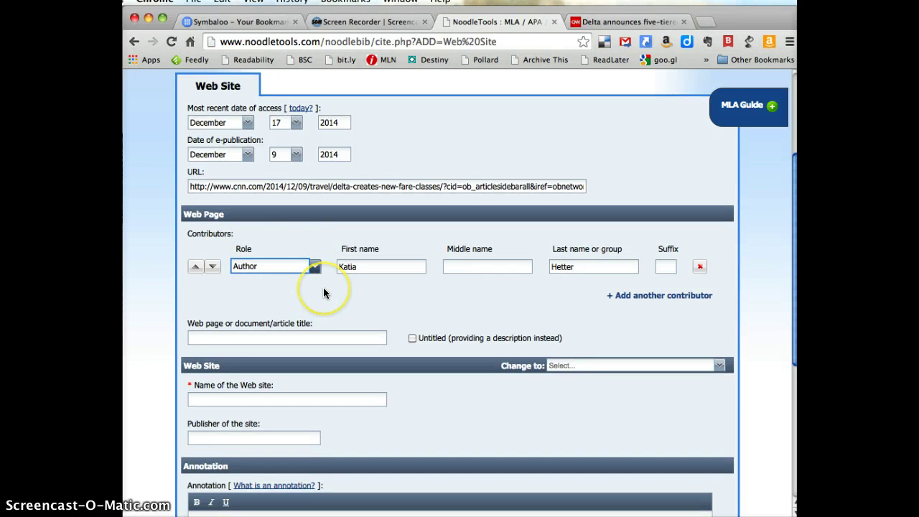
Step: Copy the CNN Delta article's headline into the citation's web page or article title field
scroll(324, 293, down, 4)
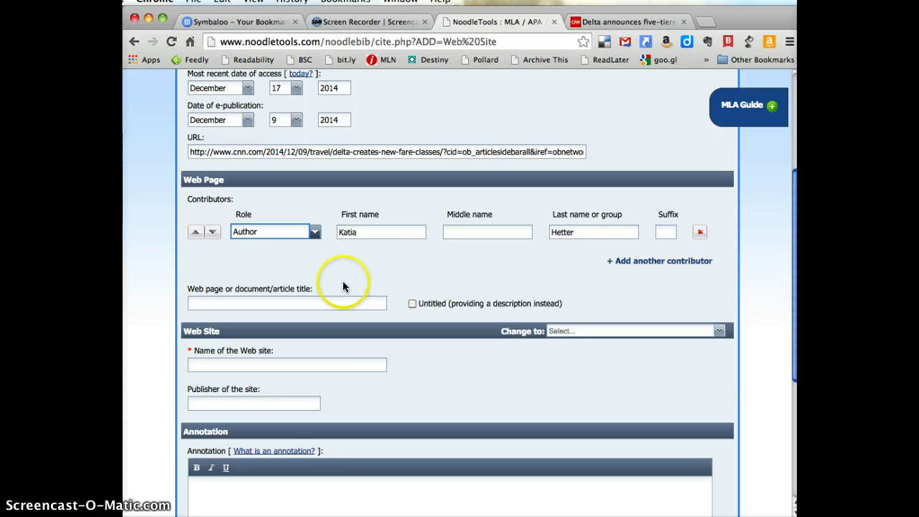
scroll(342, 284, down, 1)
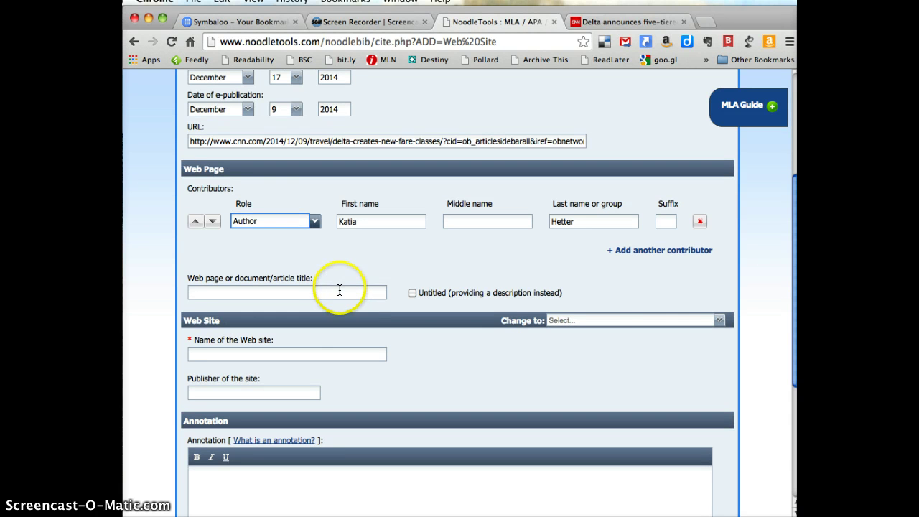
click(340, 289)
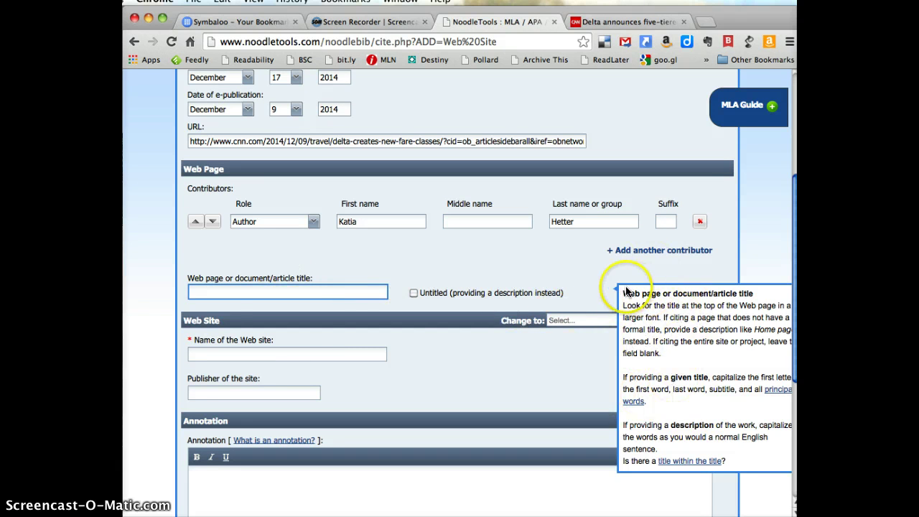
click(597, 25)
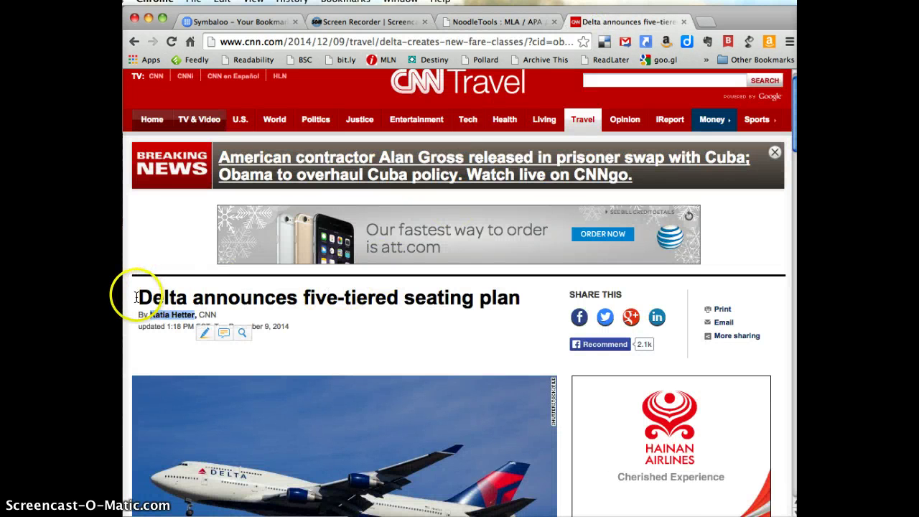
drag(137, 297, 521, 293)
key(super+c)
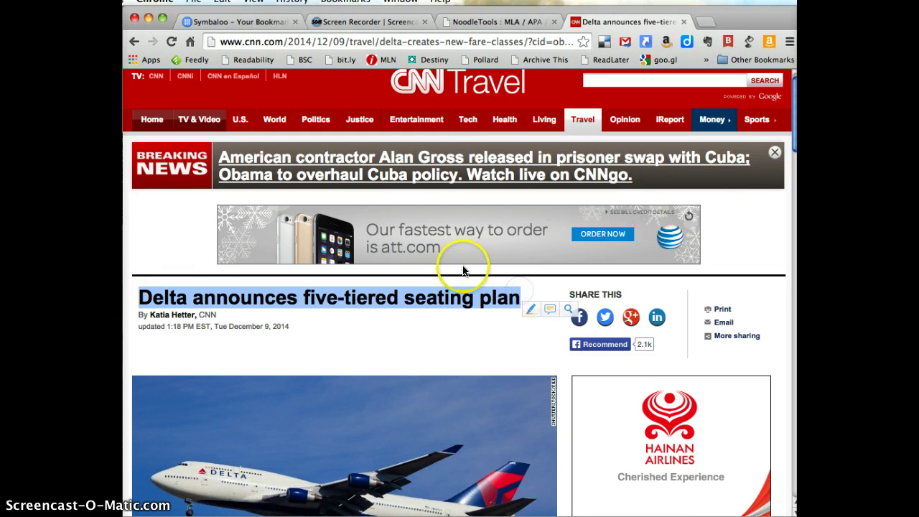
click(473, 24)
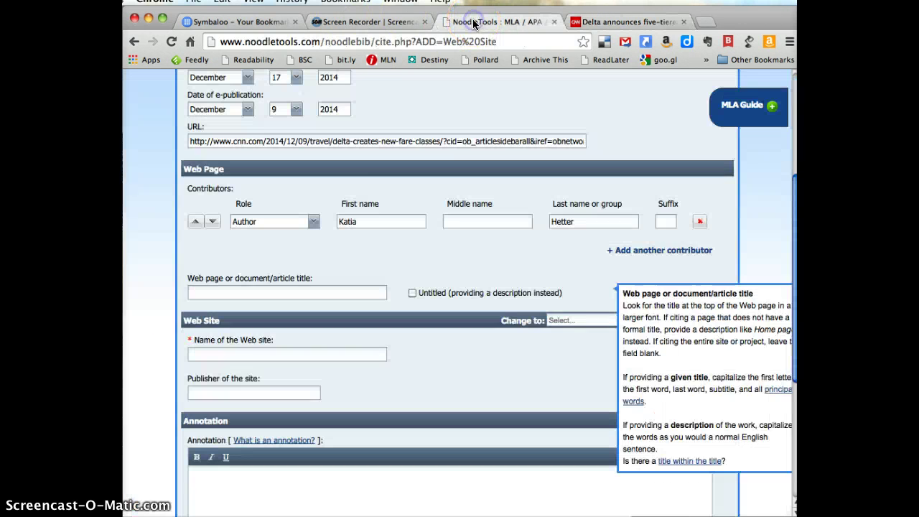
click(245, 290)
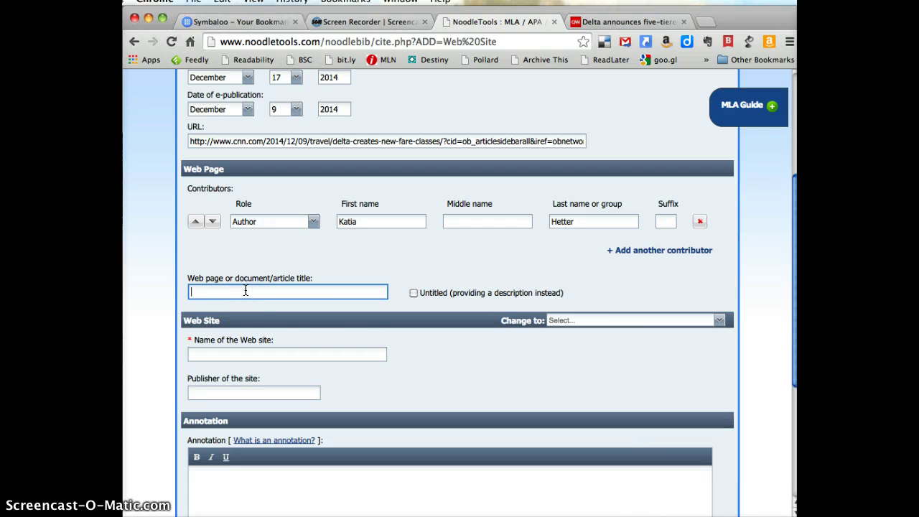
key(super+v)
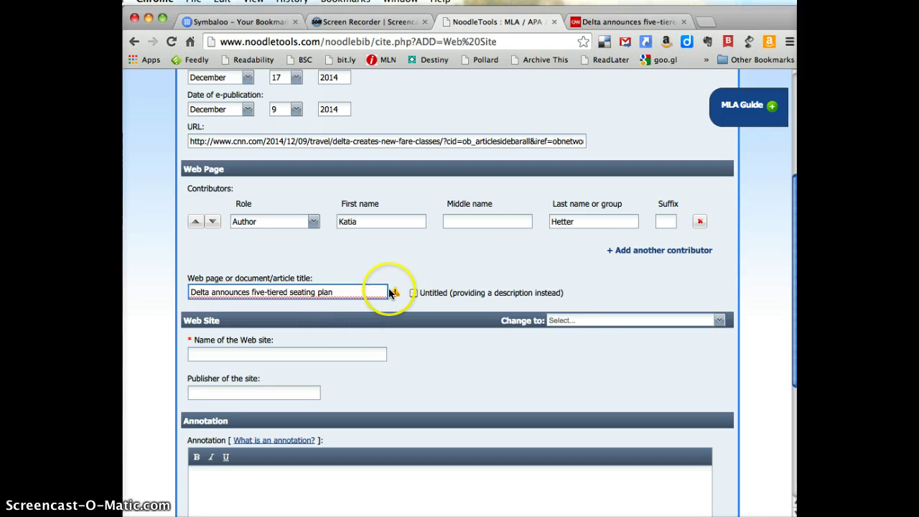
Step: View the title's capitalization suggestions and capitalize the article title as "Delta Announces Five-tiered Seating Plan"
mouse_move(395, 295)
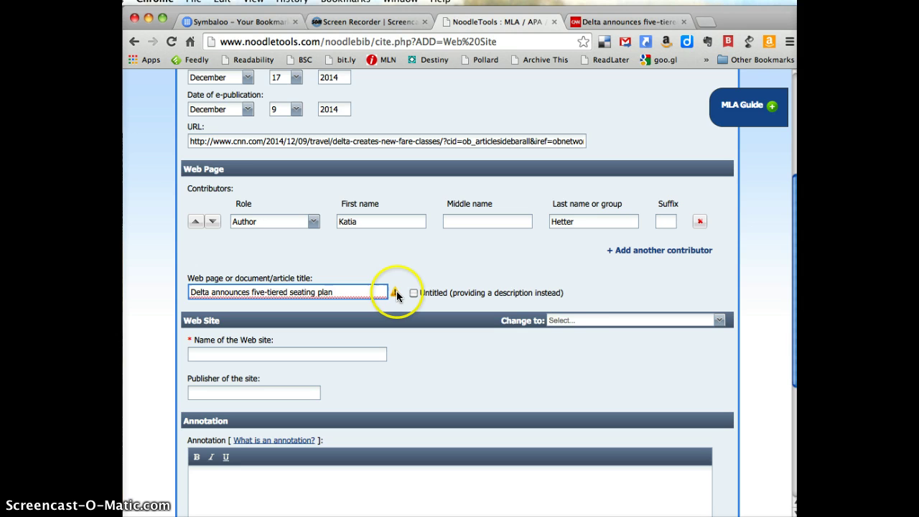
click(395, 293)
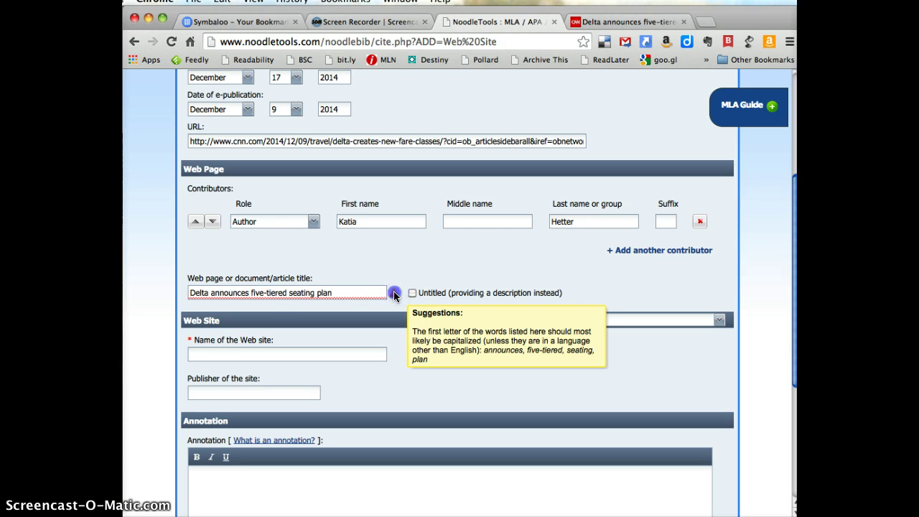
click(213, 292)
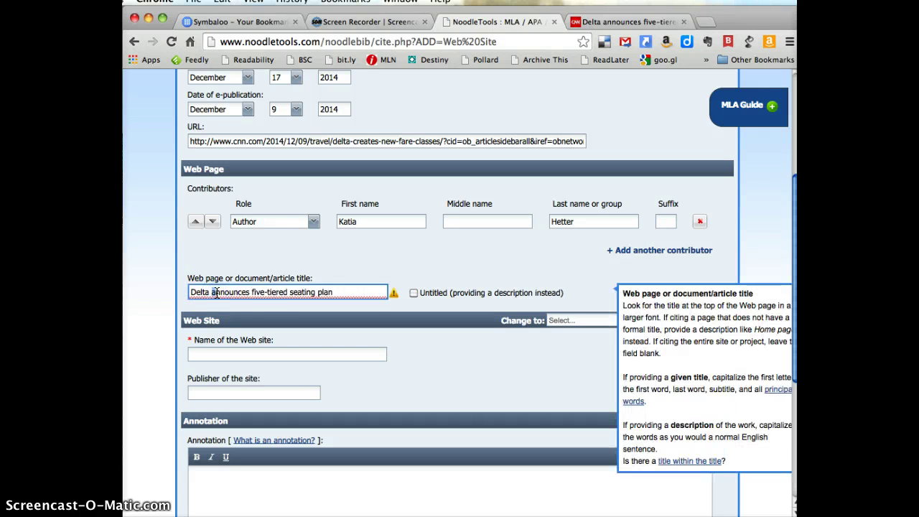
key(BackSpace)
text(A)
click(253, 293)
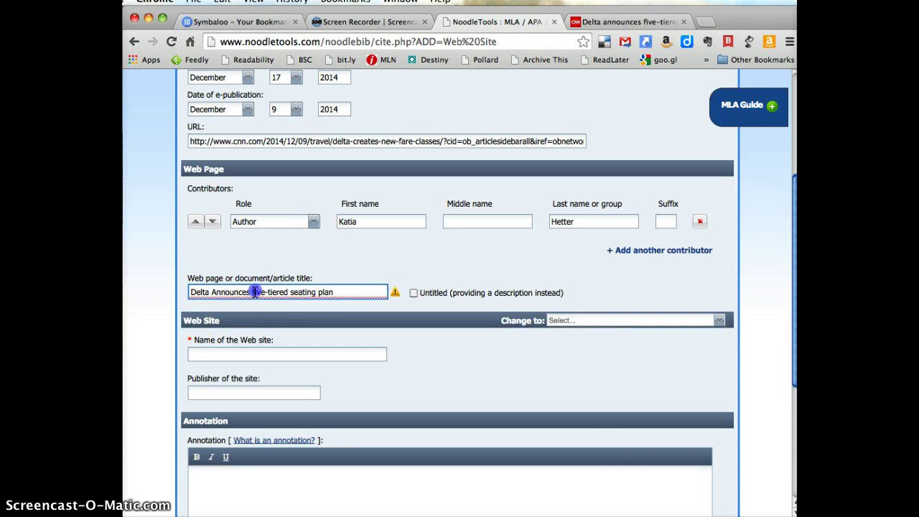
key(BackSpace)
text(F)
click(289, 292)
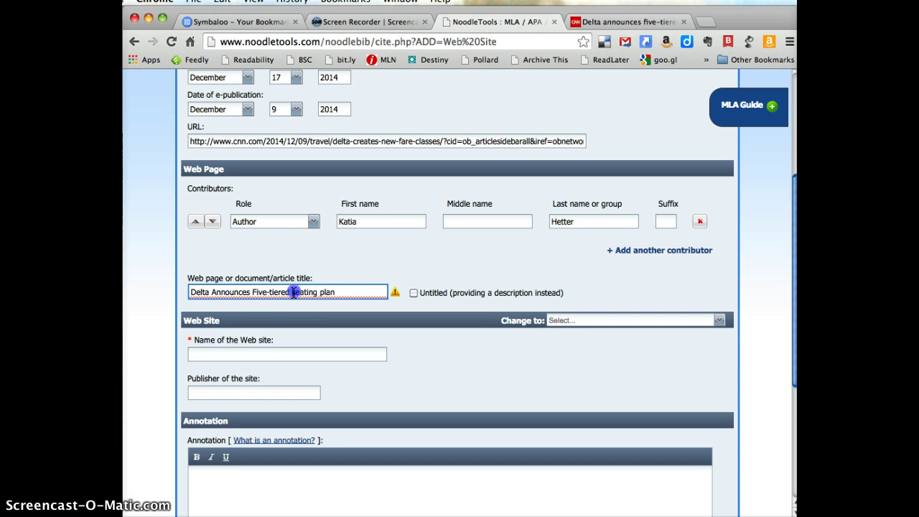
key(BackSpace)
text(S)
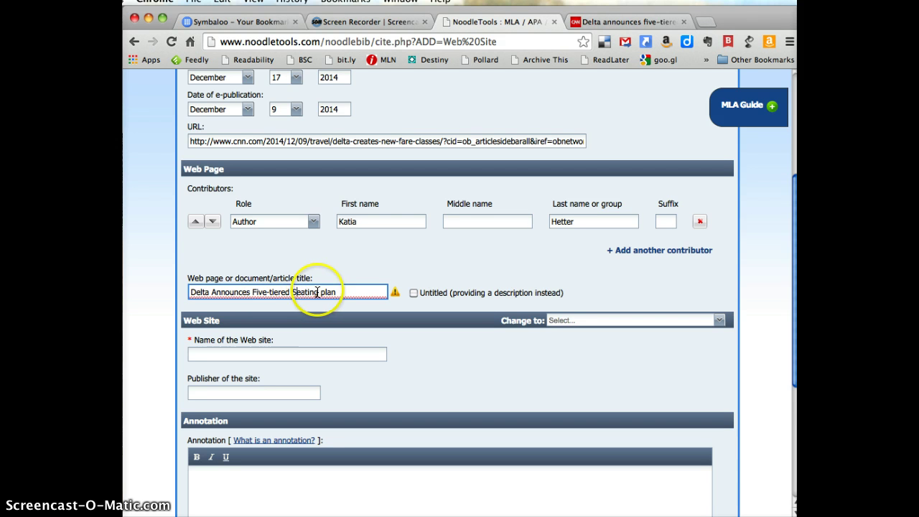
click(321, 292)
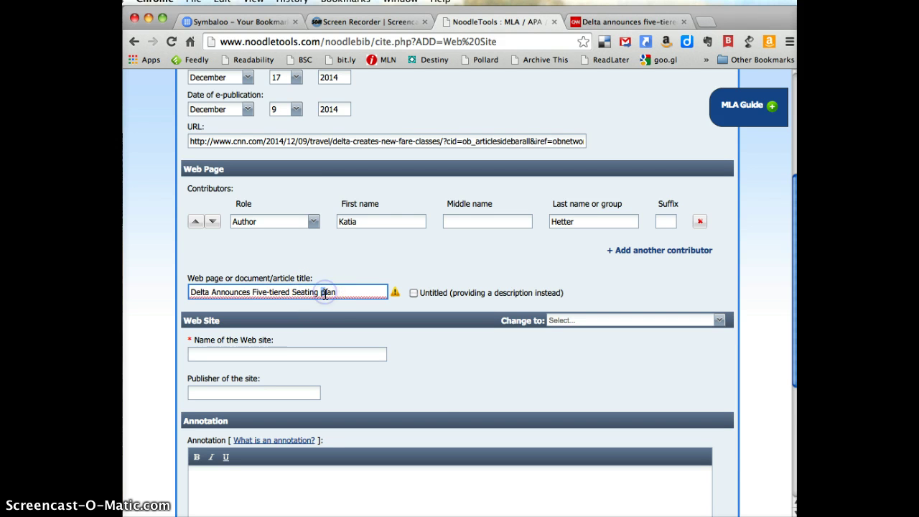
key(BackSpace)
text(P)
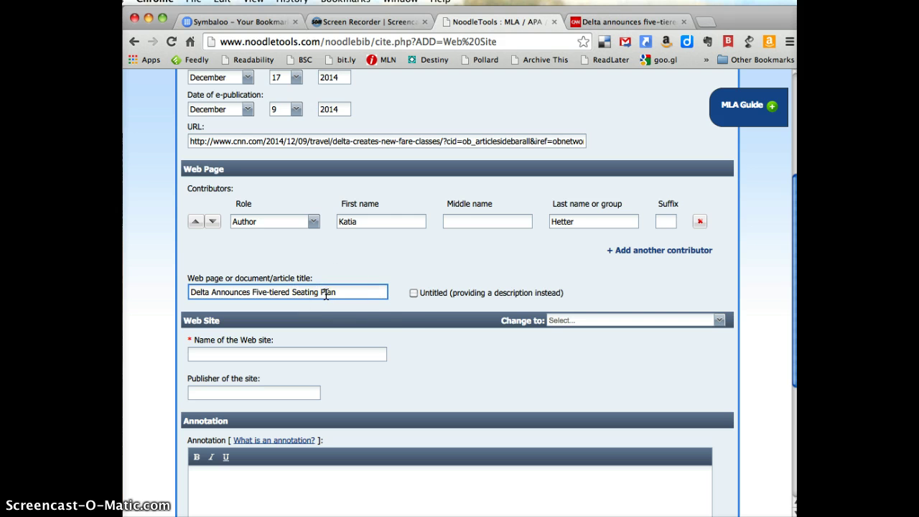
click(400, 307)
Step: Consult the CNN home page for the site's name and enter CNN as the name of the Web site
scroll(378, 305, down, 1)
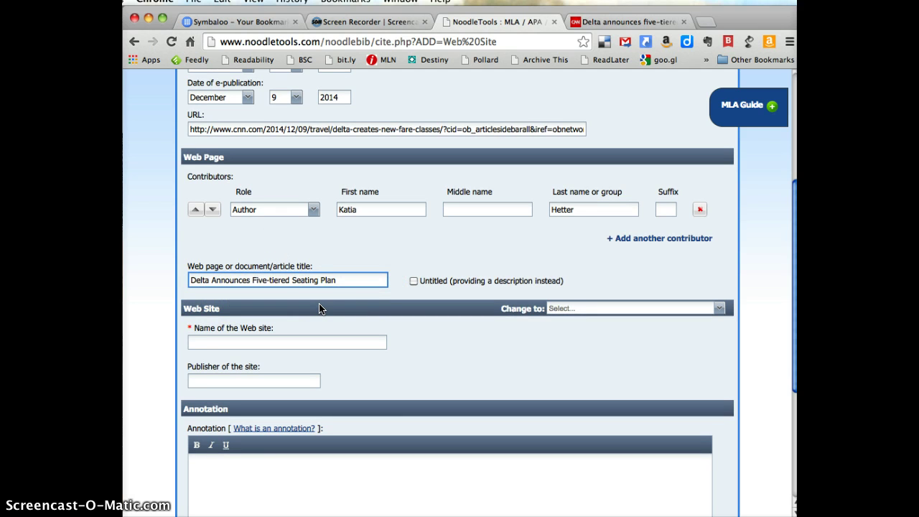
mouse_move(320, 307)
mouse_down()
mouse_move(312, 302)
mouse_move(361, 300)
mouse_up()
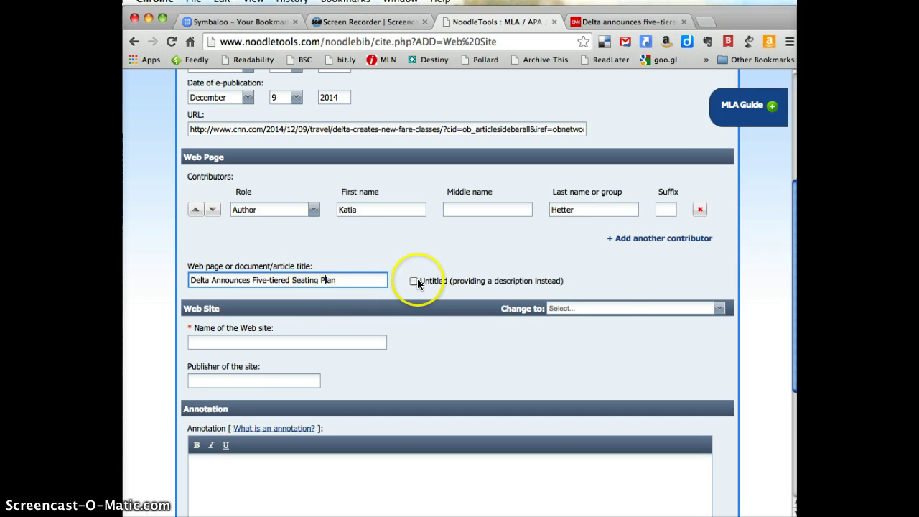
mouse_move(415, 285)
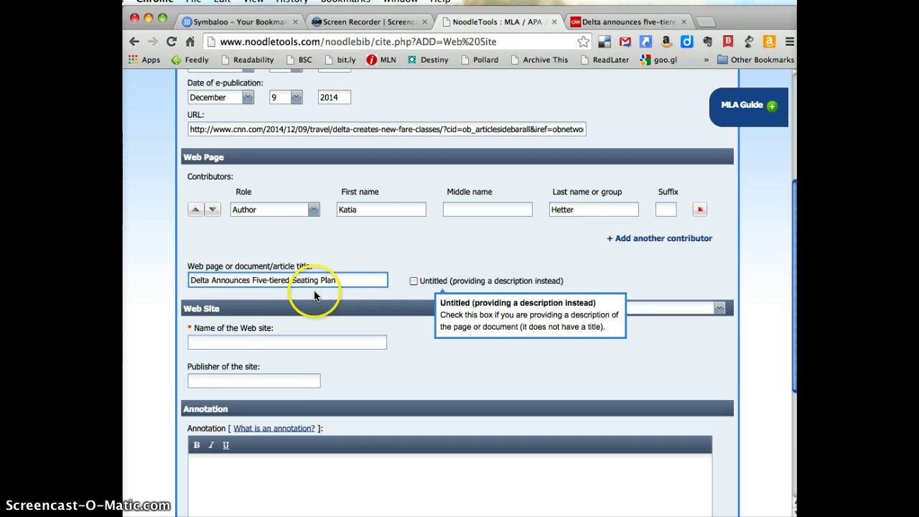
scroll(311, 296, down, 2)
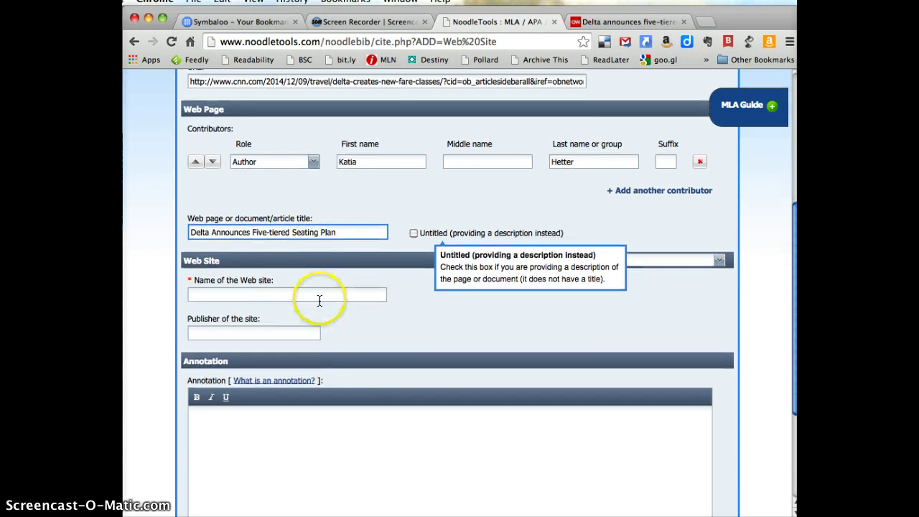
click(324, 299)
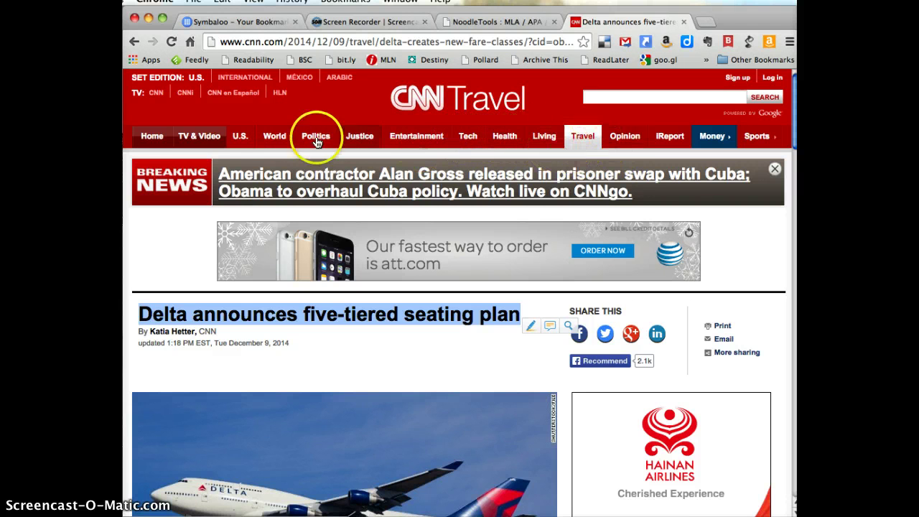
click(141, 139)
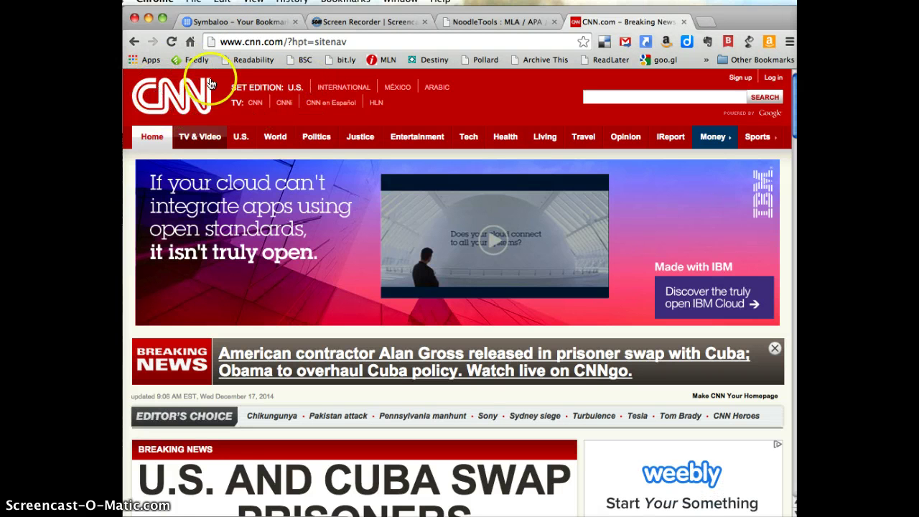
click(461, 25)
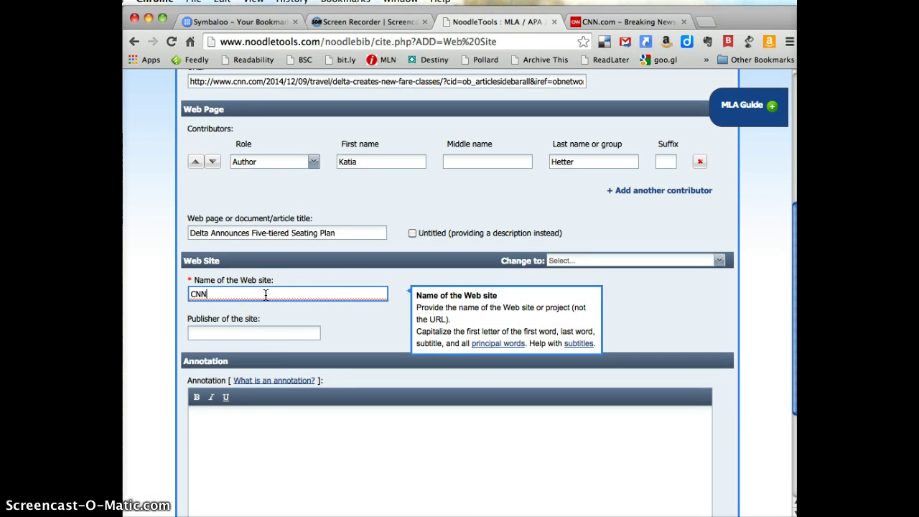
click(323, 300)
Step: Find the copyright statement at the end of CNN's home page and enter Cable News Network as the publisher of the site
scroll(323, 299, down, 1)
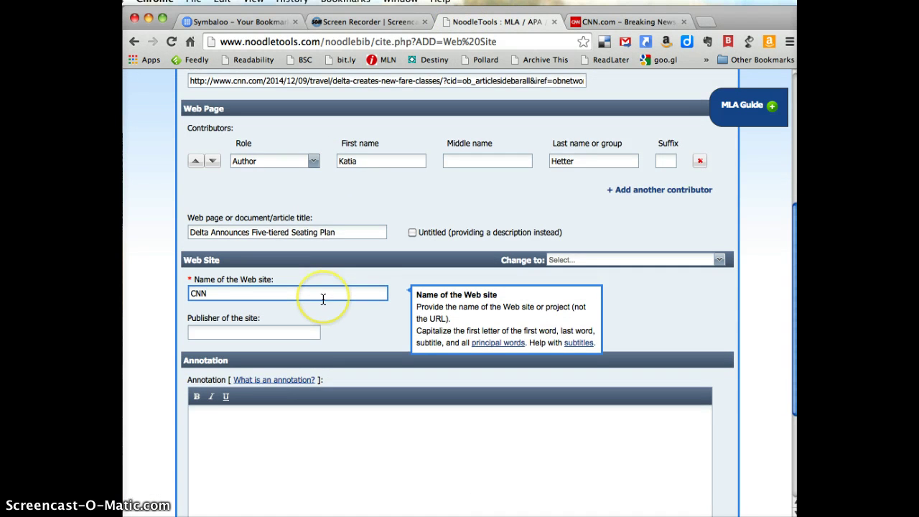
click(295, 310)
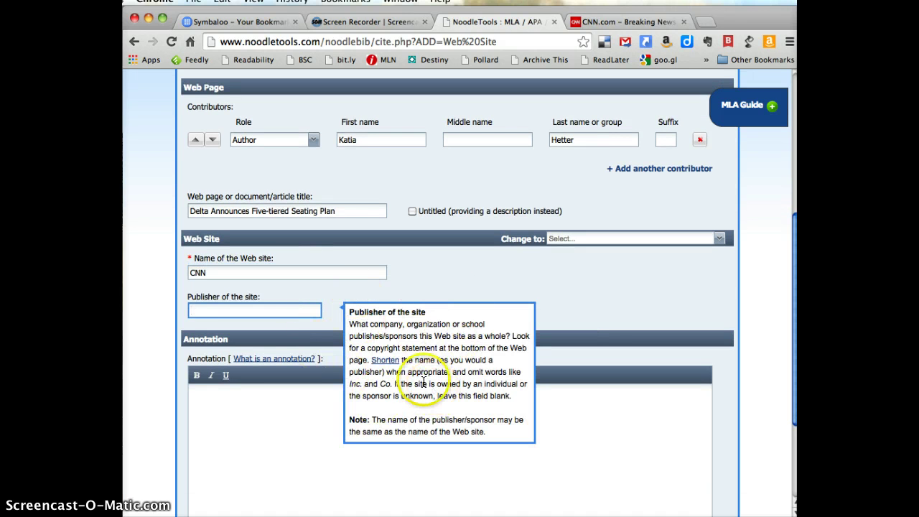
click(575, 22)
scroll(290, 183, down, 10)
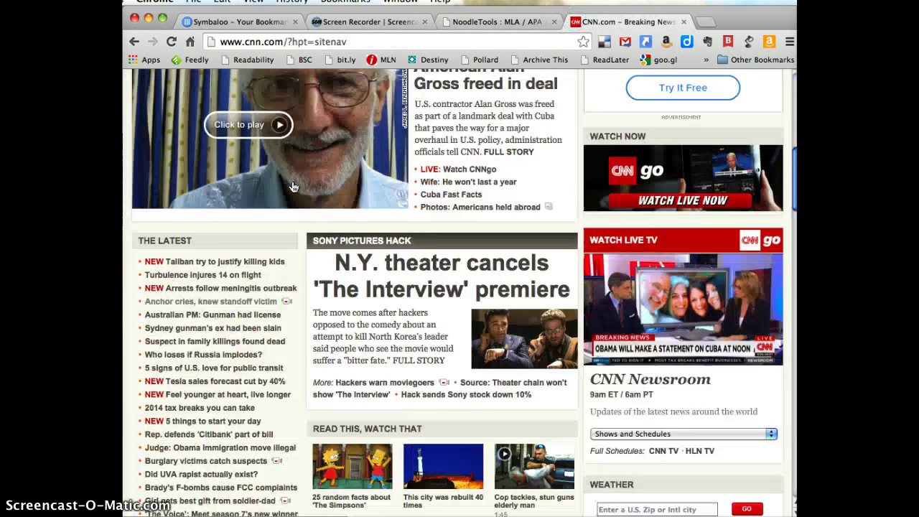
scroll(293, 187, down, 20)
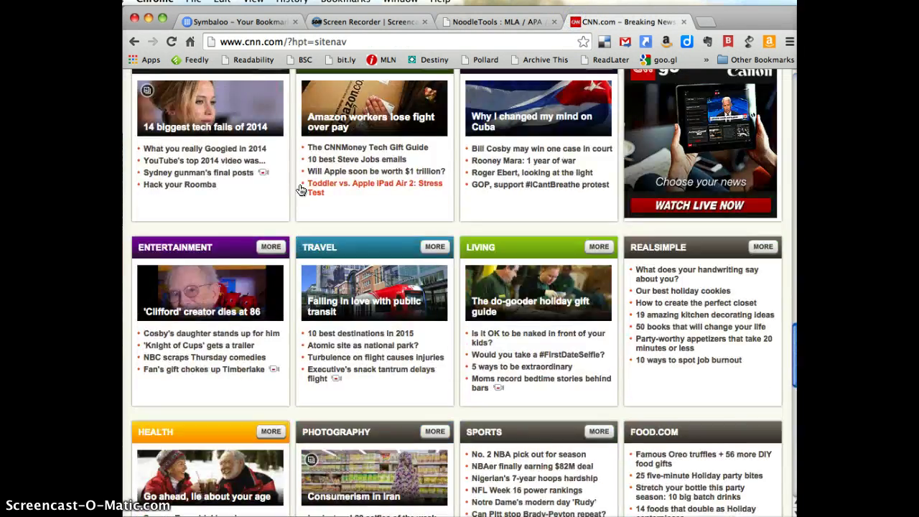
scroll(299, 185, down, 15)
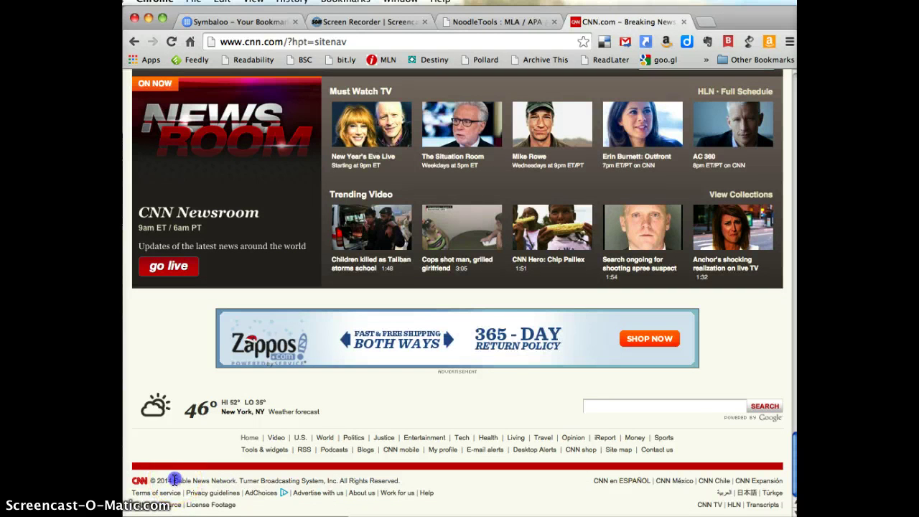
drag(214, 479, 234, 481)
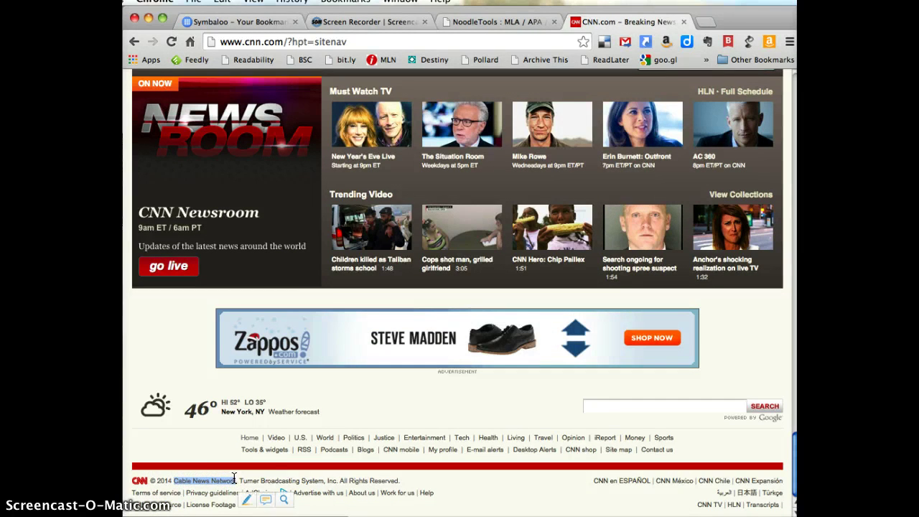
click(486, 24)
click(256, 313)
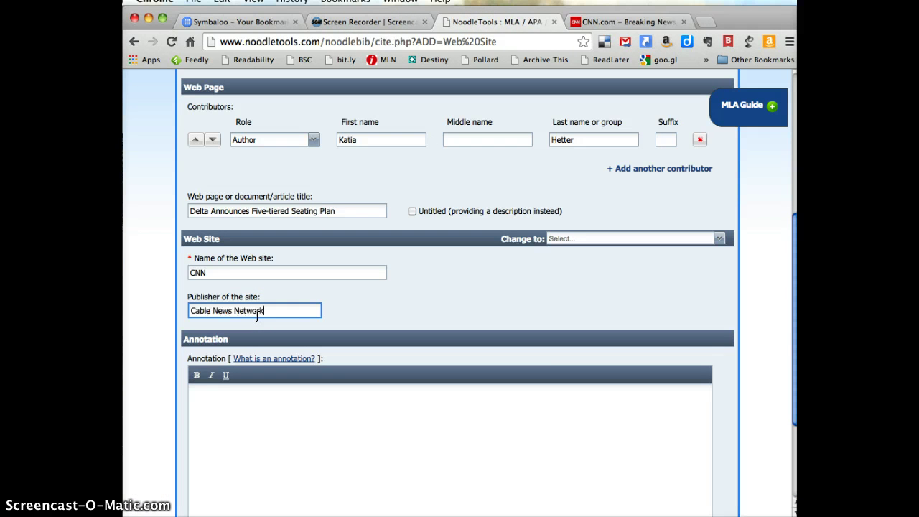
click(298, 311)
click(299, 309)
Step: Submit the completed Web Site citation and check its live web page from the MLA Works Cited list
scroll(350, 319, up, 1)
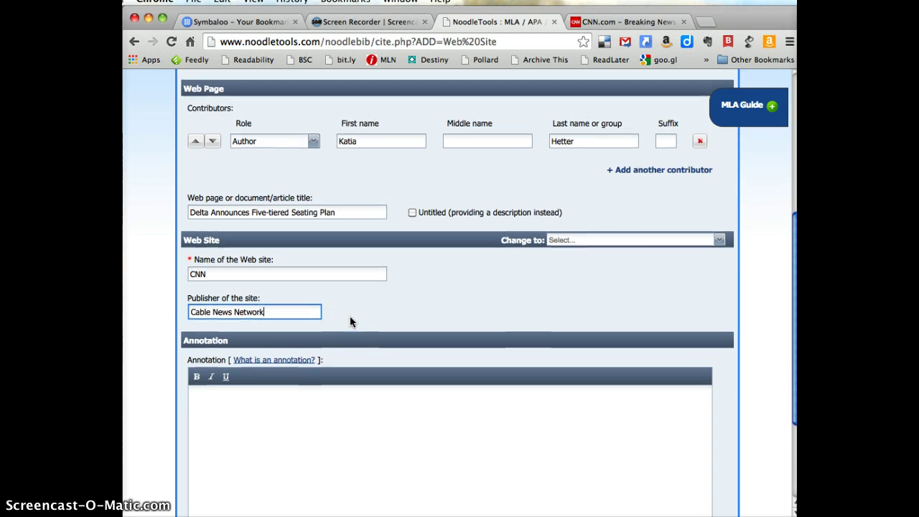
scroll(350, 319, up, 1)
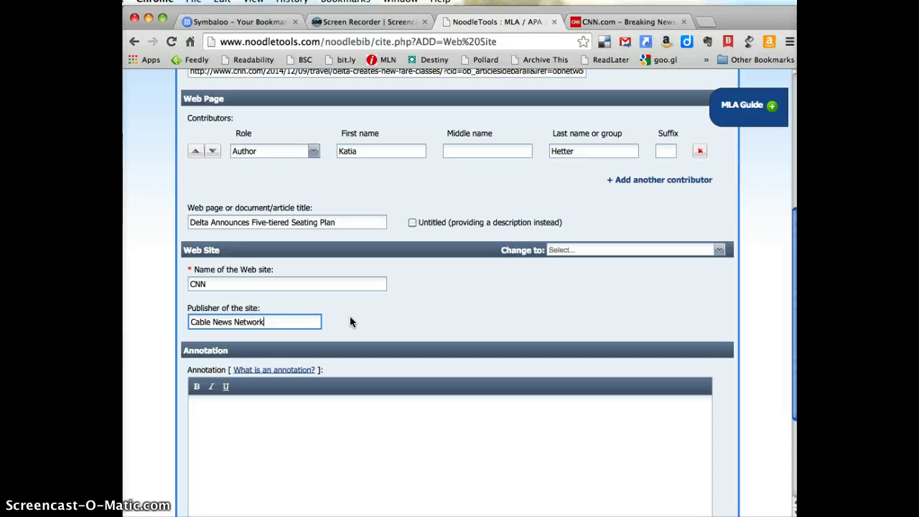
scroll(351, 320, up, 3)
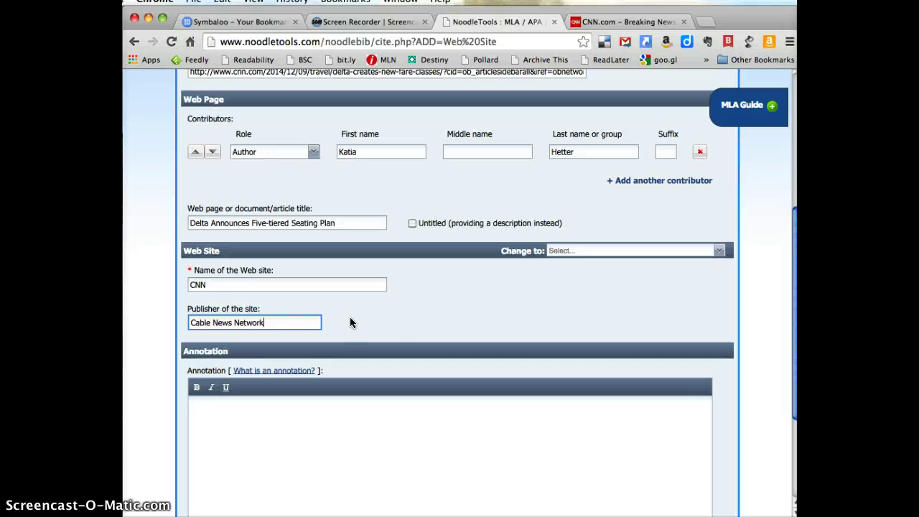
scroll(350, 320, up, 10)
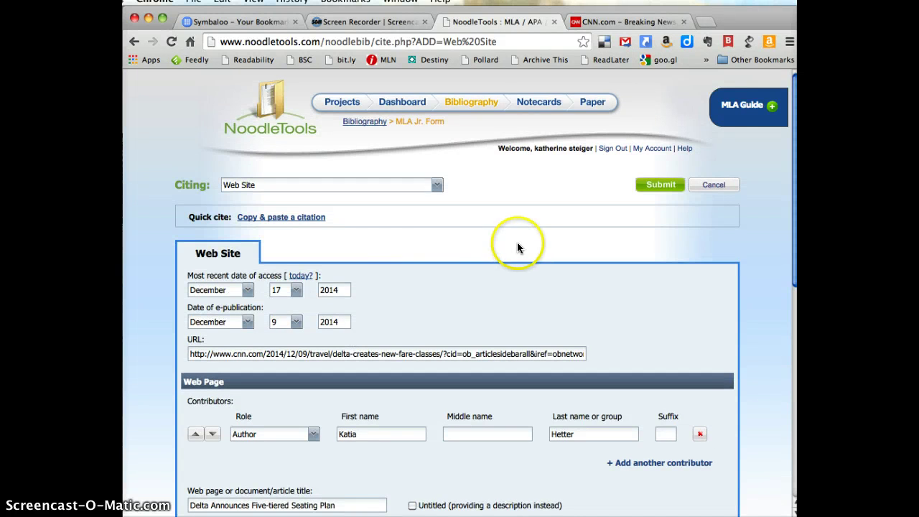
click(661, 186)
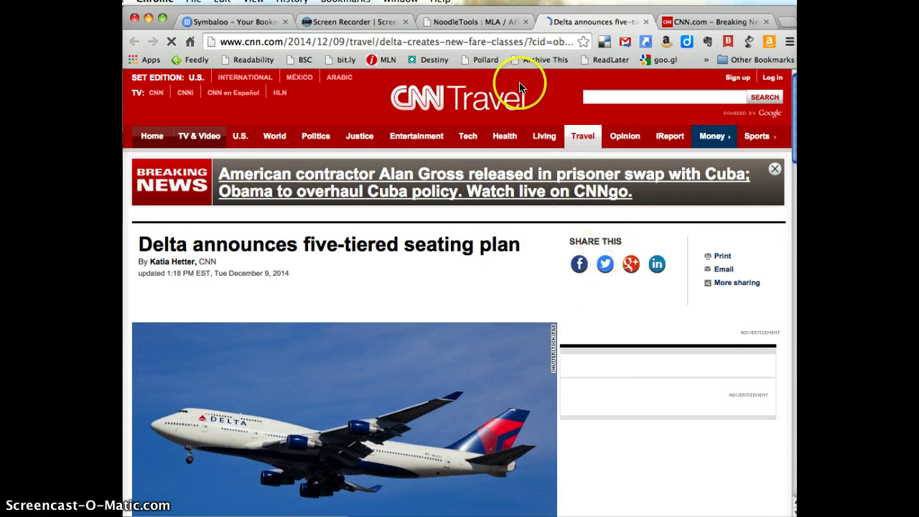
click(492, 23)
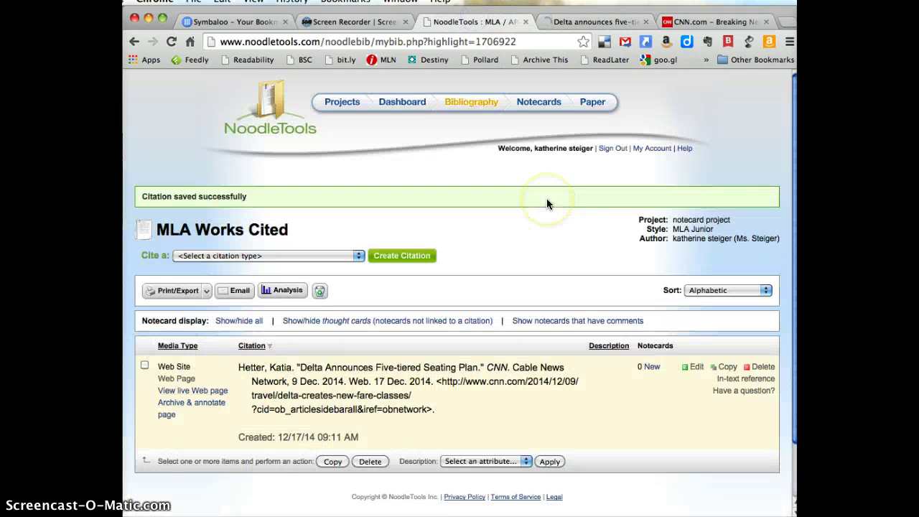